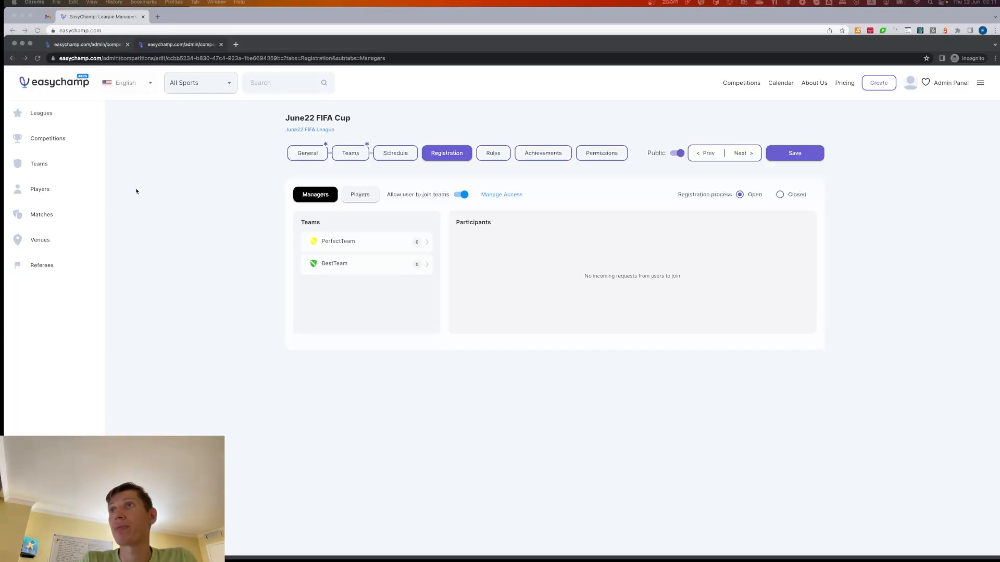
# - Switch to the regular Chrome window and sign in to EasyChamp with Google
pyautogui.click(185, 16)
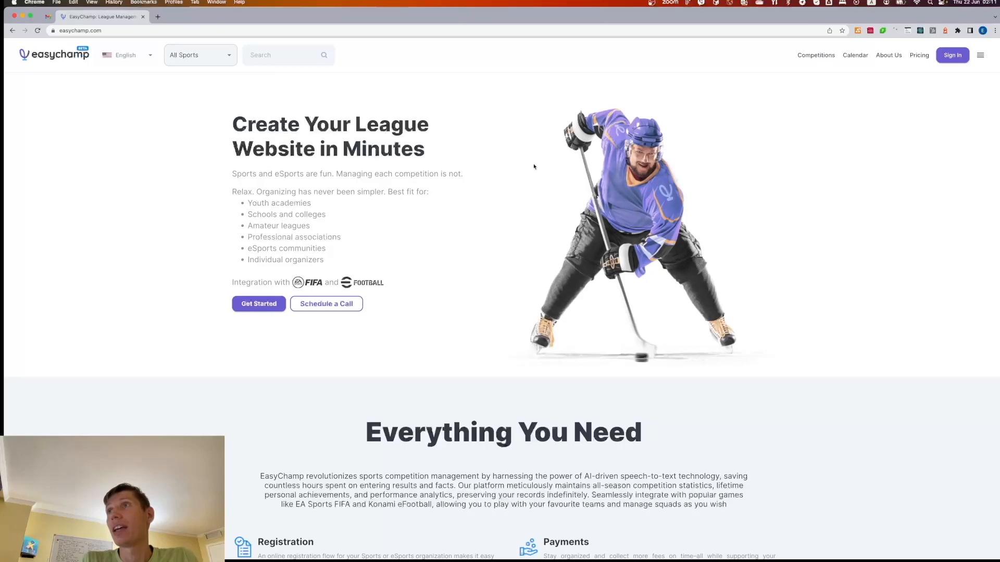
pyautogui.click(947, 57)
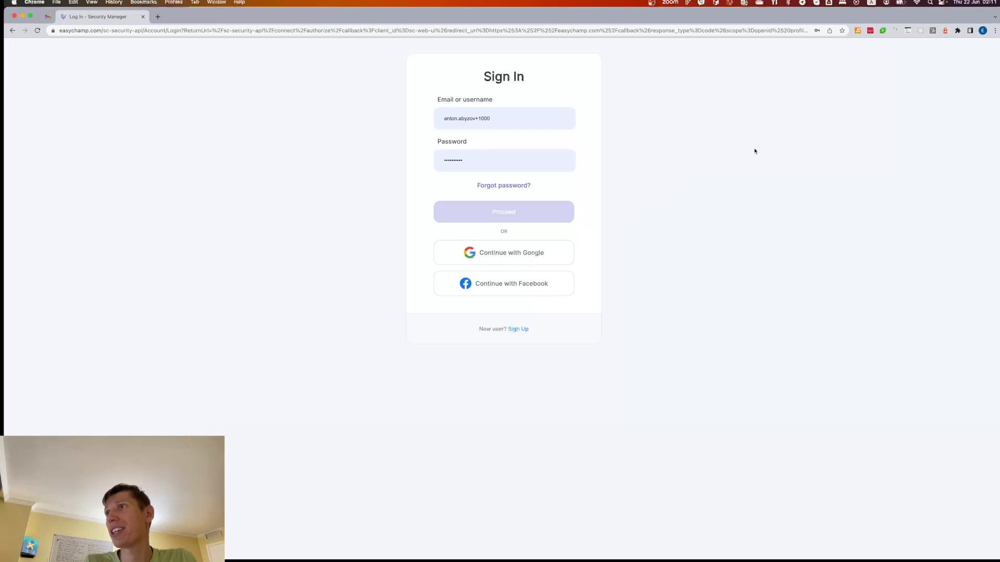
pyautogui.click(512, 254)
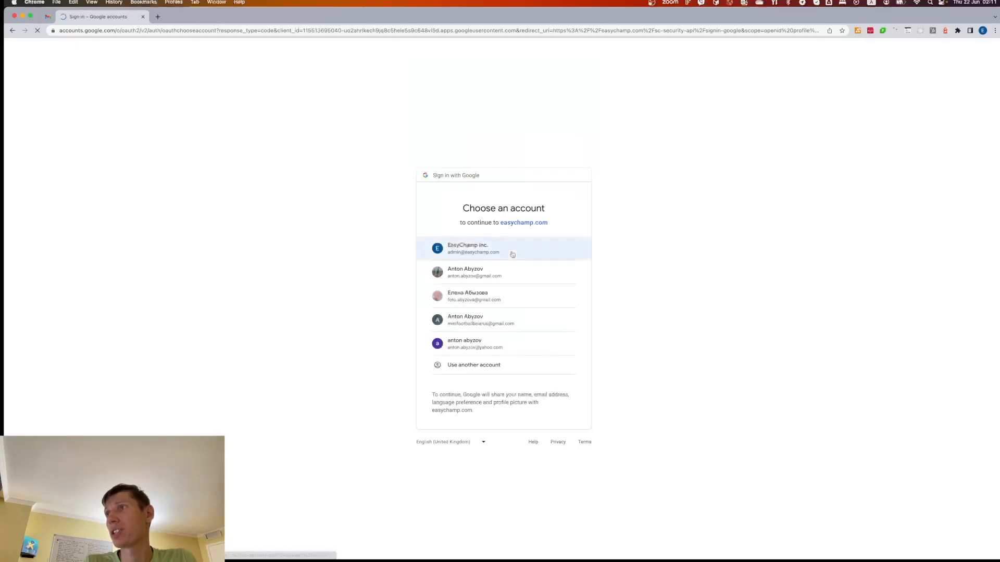
pyautogui.click(498, 272)
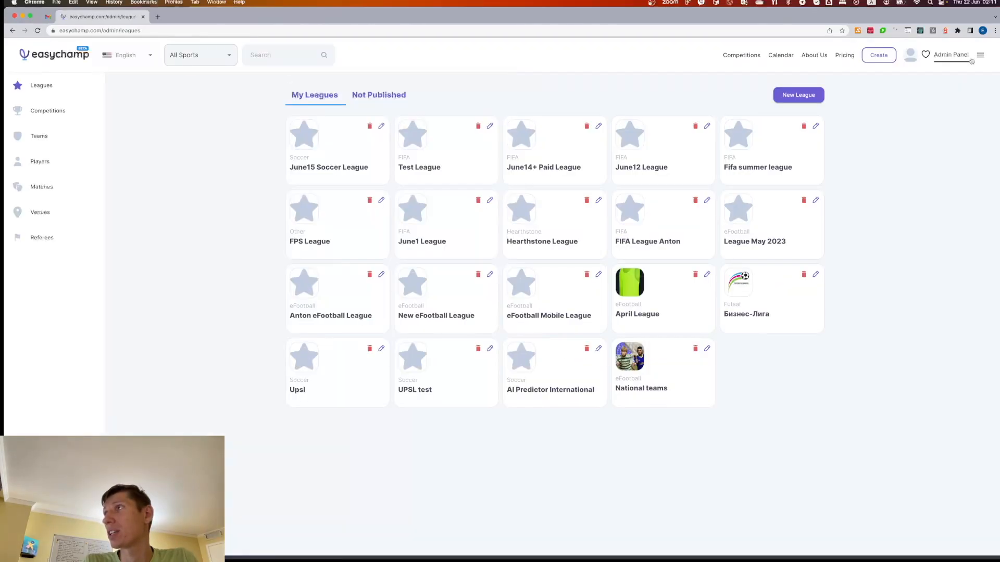
# - Log out and sign back in with a different Google account
pyautogui.click(982, 60)
pyautogui.click(877, 110)
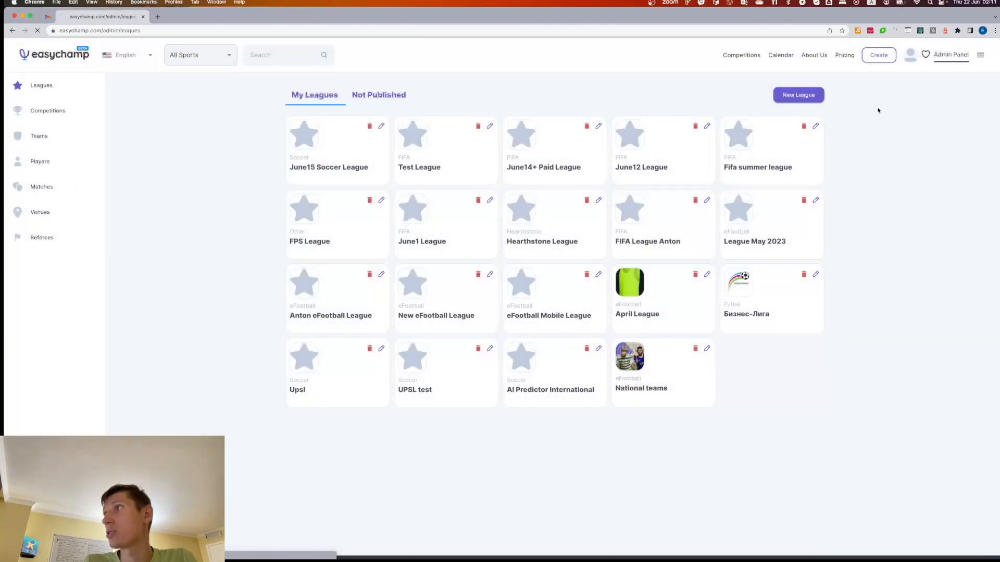
pyautogui.click(953, 62)
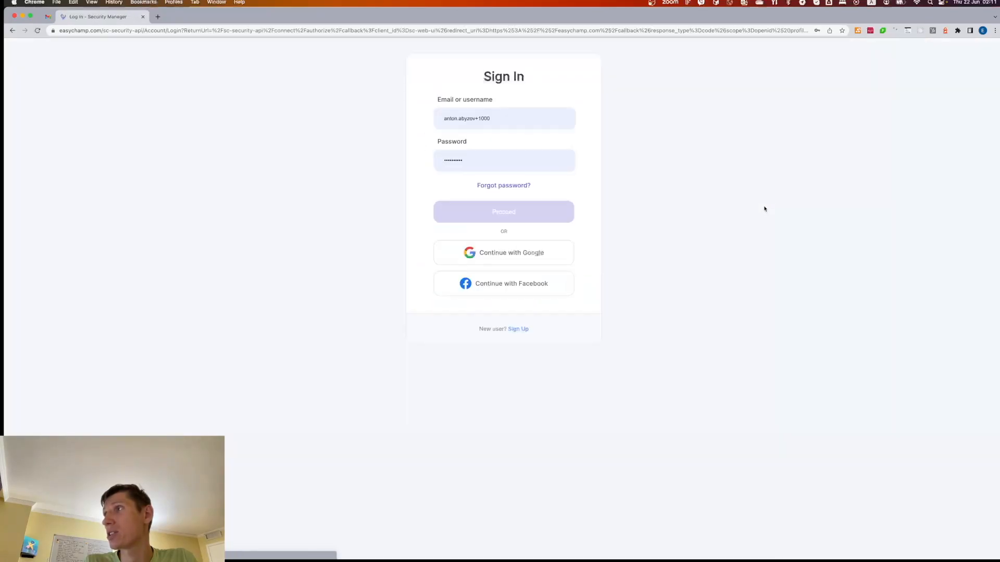
pyautogui.click(543, 254)
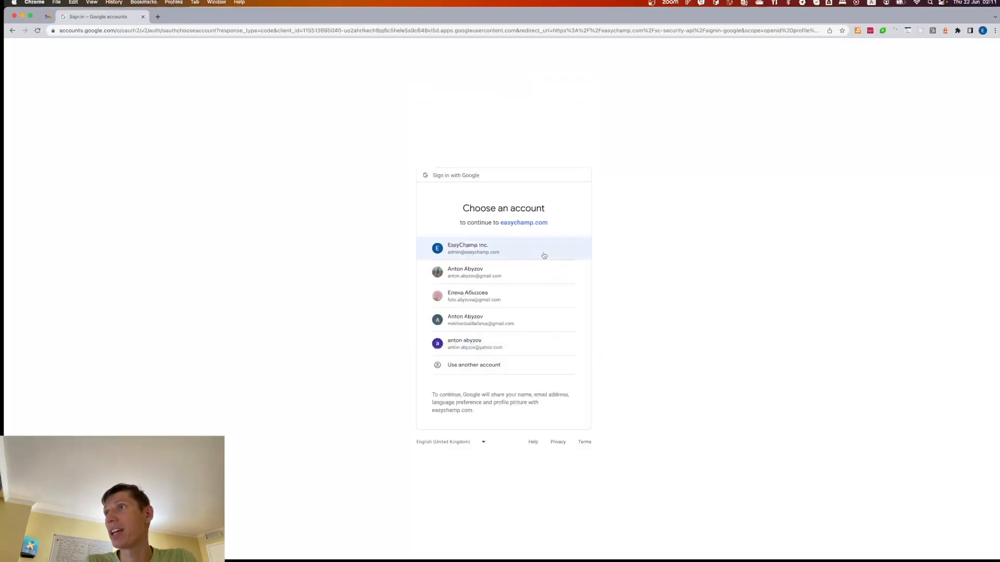
pyautogui.click(497, 349)
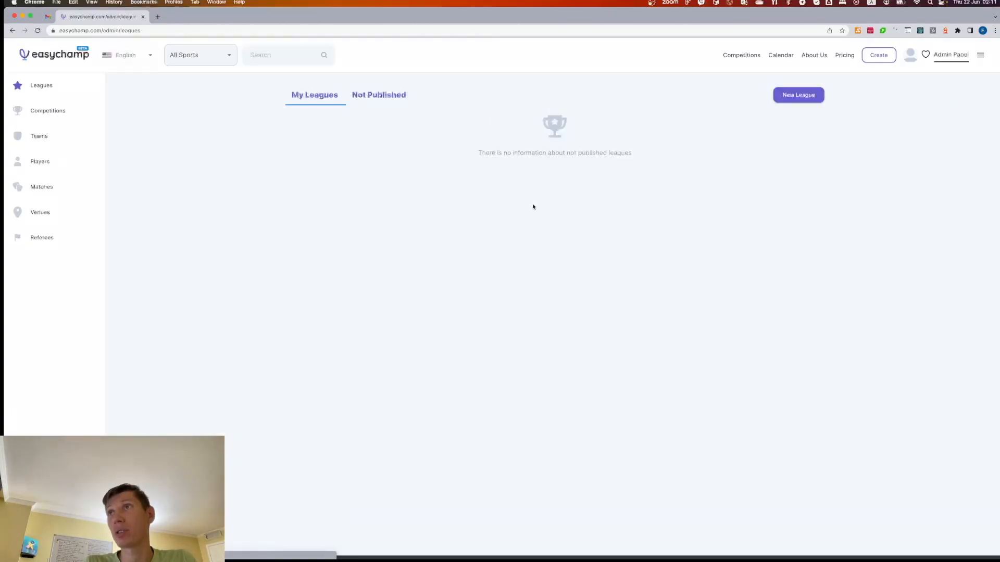
# - Open the Teams list and filter it to Only My Teams
pyautogui.click(65, 108)
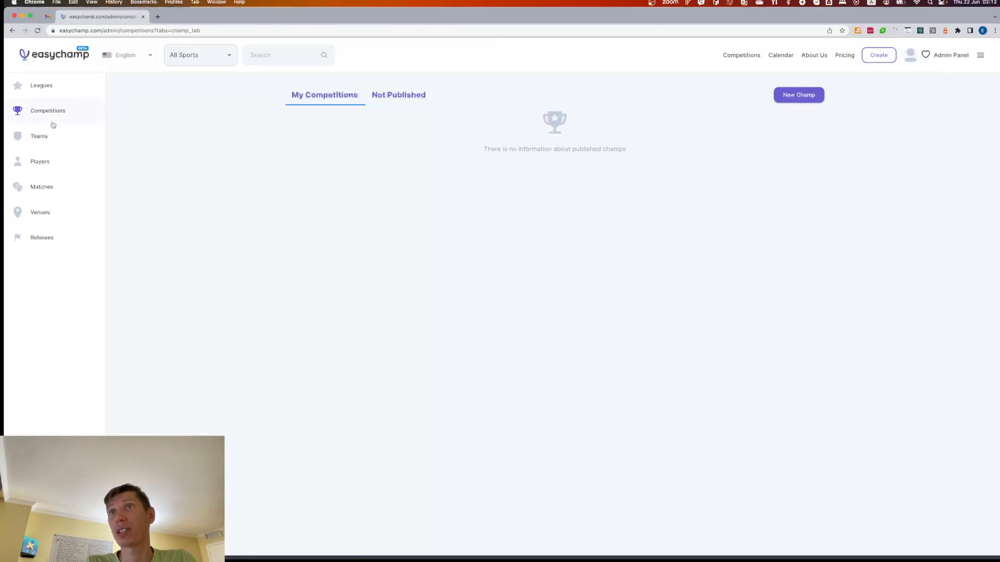
pyautogui.click(45, 137)
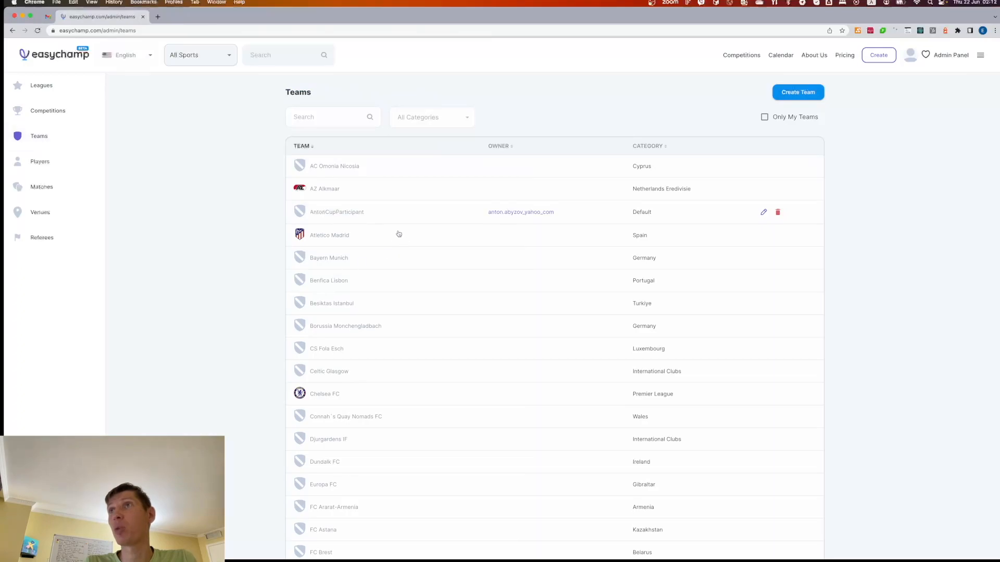
pyautogui.scroll(-1, 430, 312)
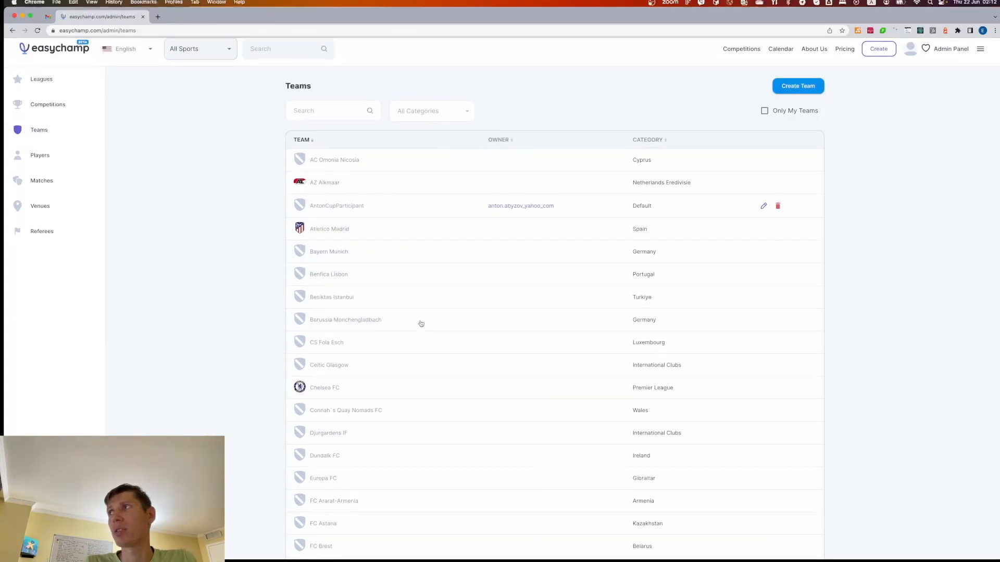
pyautogui.scroll(1, 421, 324)
pyautogui.click(765, 119)
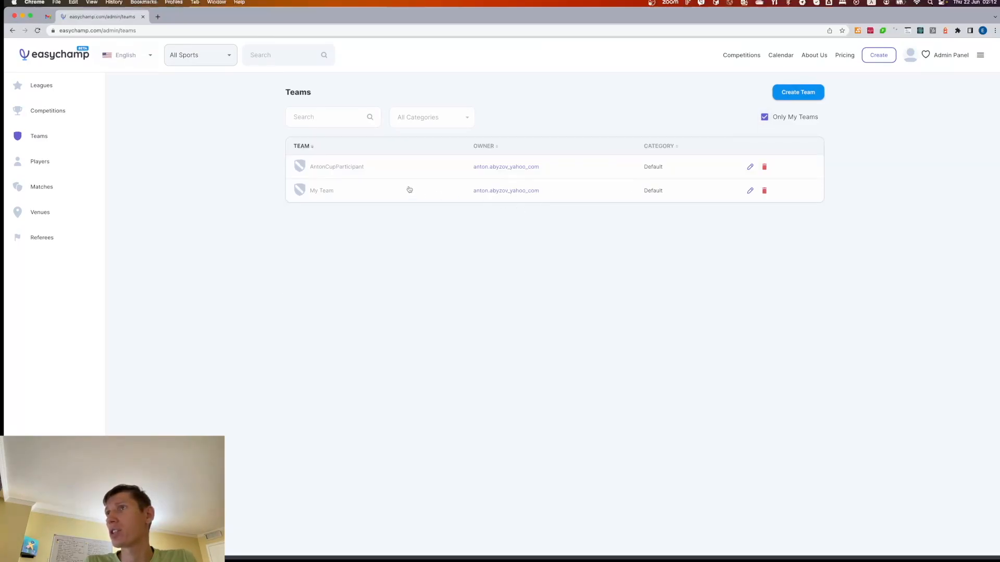
# - Delete AntonCupParticipant and My Team, confirming Yes for each
pyautogui.click(765, 168)
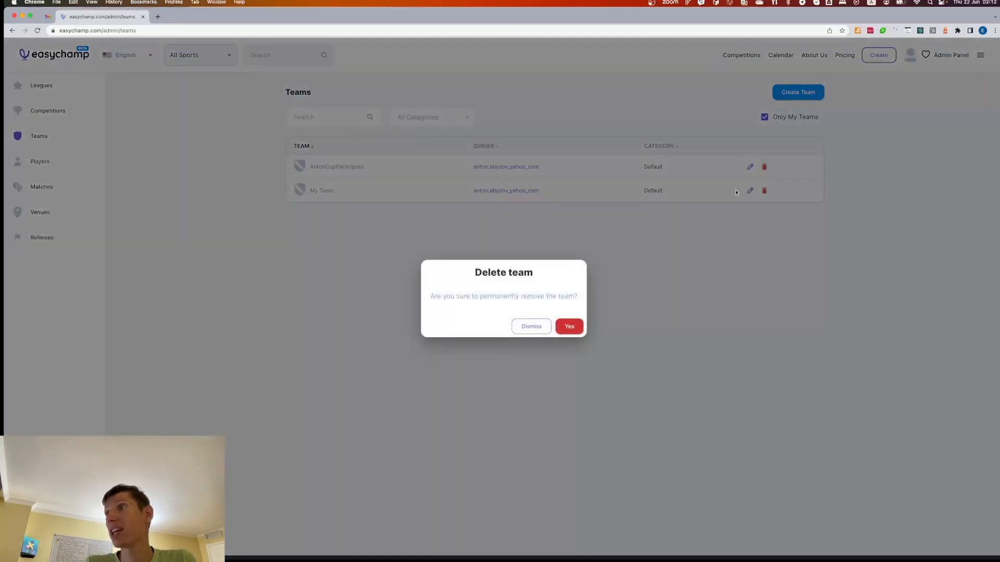
pyautogui.click(569, 327)
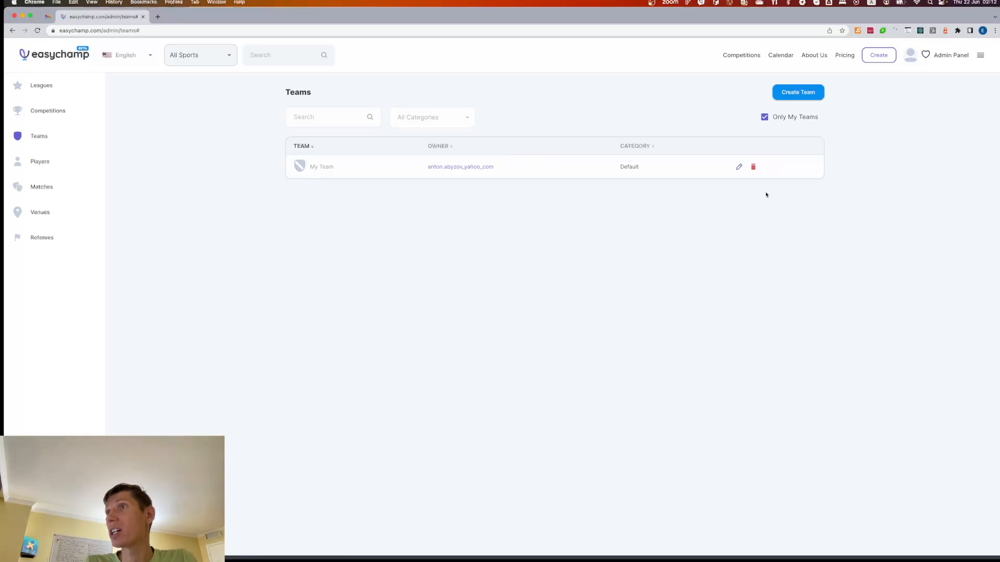
pyautogui.click(753, 166)
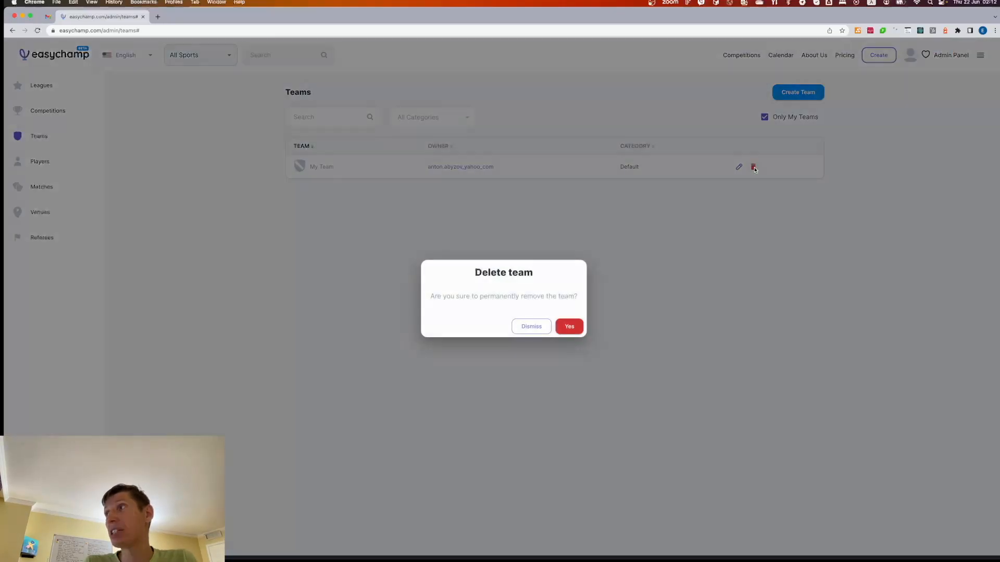
pyautogui.click(570, 327)
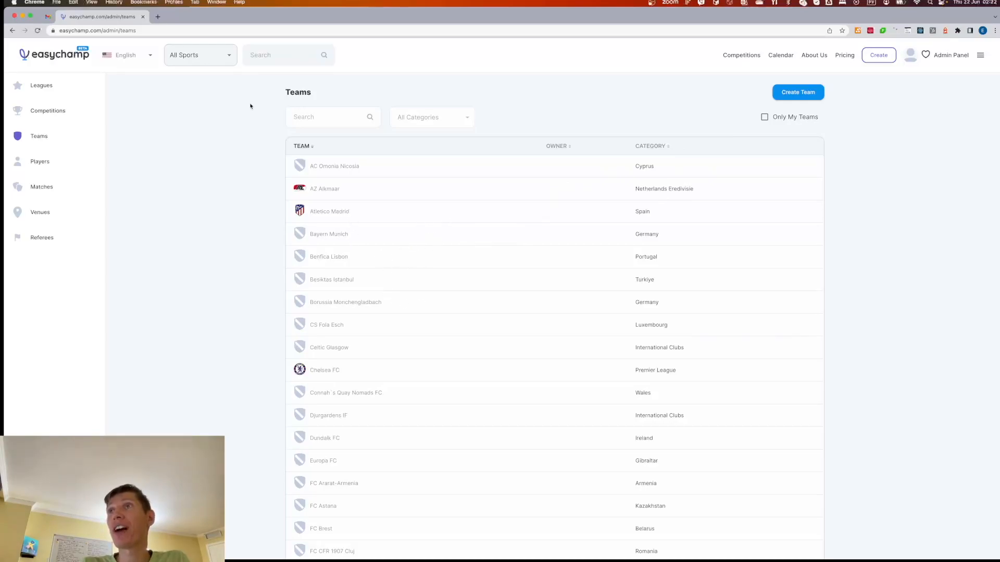
# - Filter the teams list by FIFA, then by eFootball
pyautogui.click(230, 55)
pyautogui.scroll(-1, 208, 200)
pyautogui.scroll(-5, 208, 200)
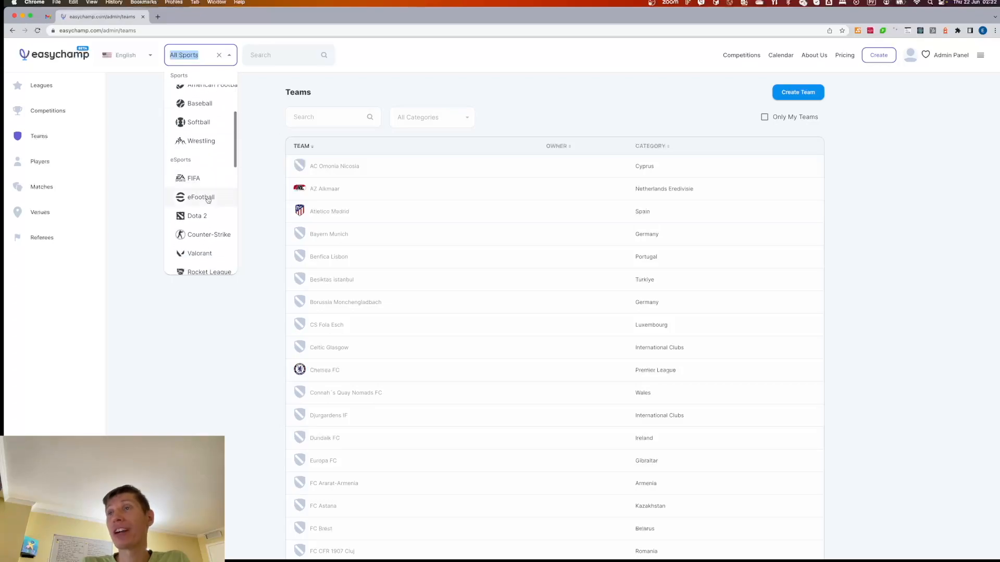
pyautogui.click(208, 178)
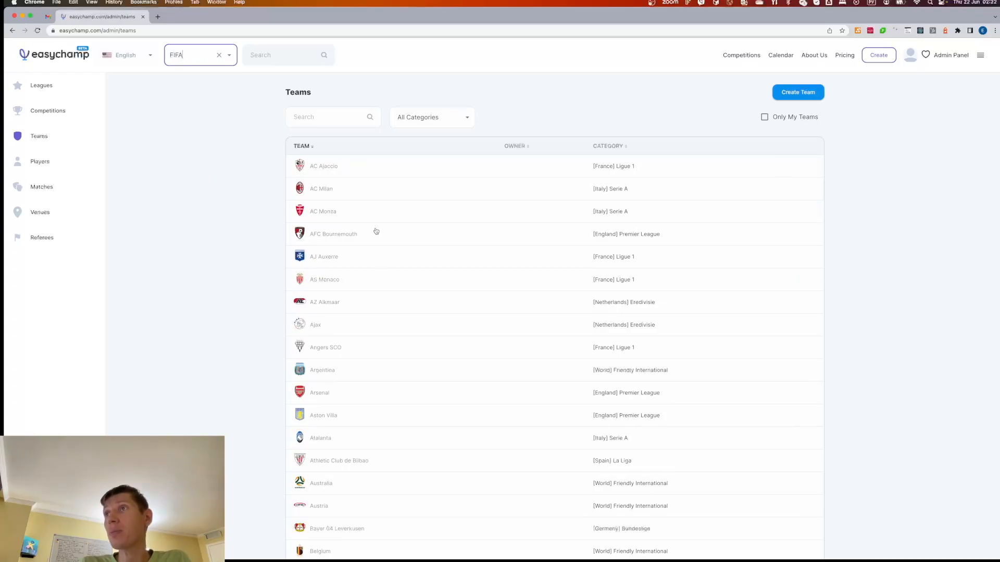
pyautogui.click(227, 59)
pyautogui.scroll(-2, 201, 234)
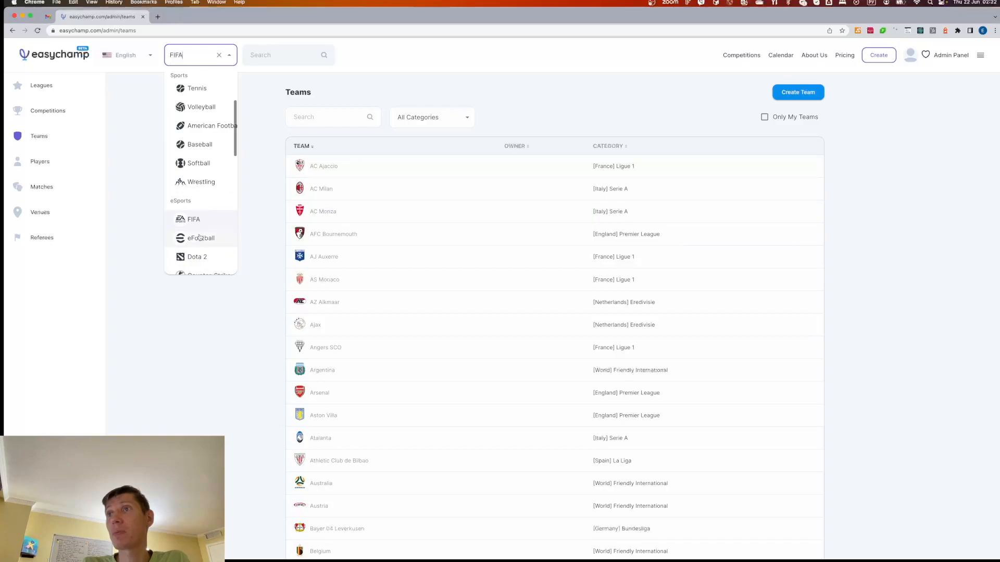
pyautogui.click(199, 238)
# - Clear the sport filter, show only own teams, and start creating a team
pyautogui.click(220, 60)
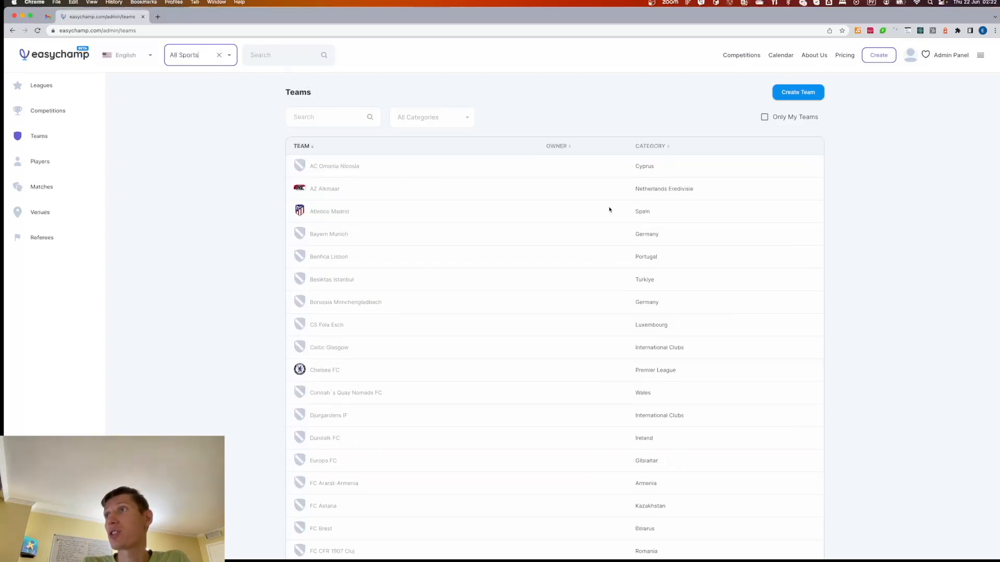
pyautogui.click(764, 118)
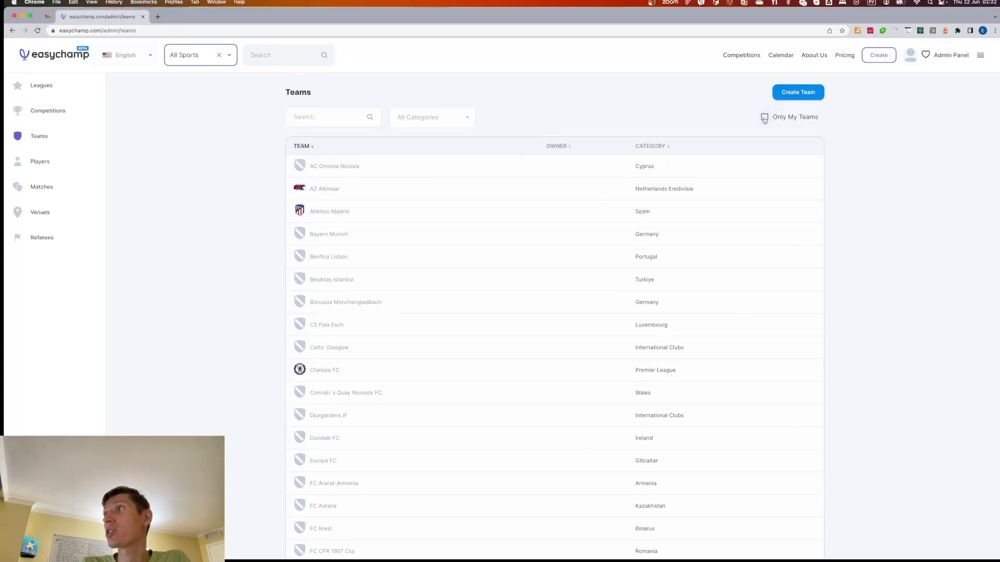
pyautogui.click(797, 92)
# - Set the new team's sport to FIFA and its category to Default
pyautogui.click(450, 215)
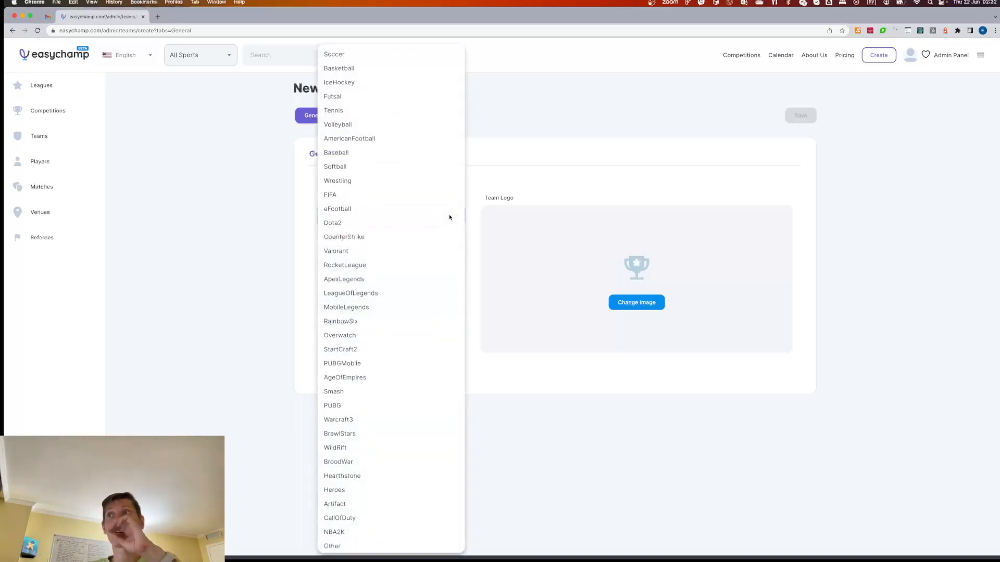
pyautogui.click(383, 198)
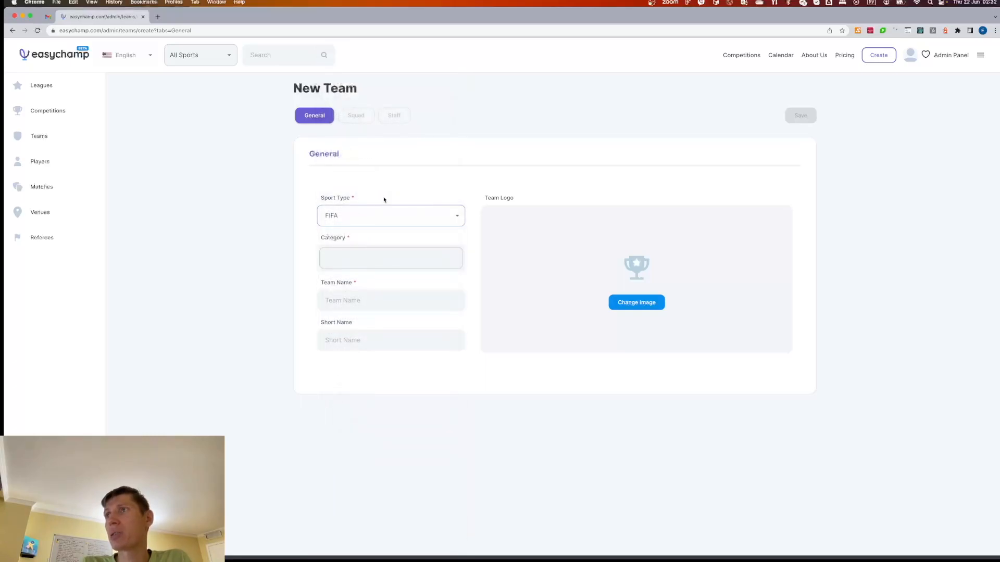
pyautogui.click(361, 256)
pyautogui.scroll(-10, 366, 312)
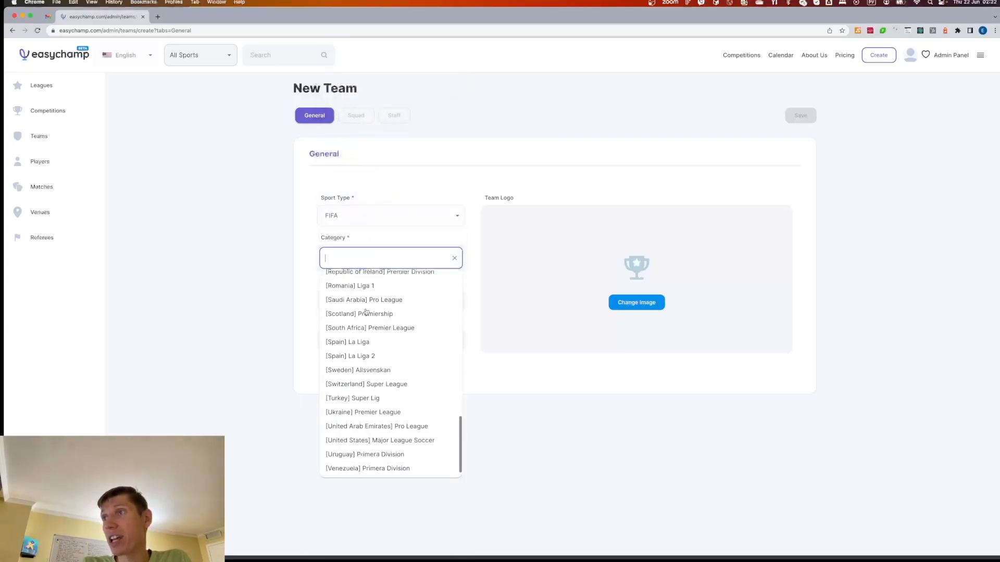
pyautogui.scroll(5, 366, 312)
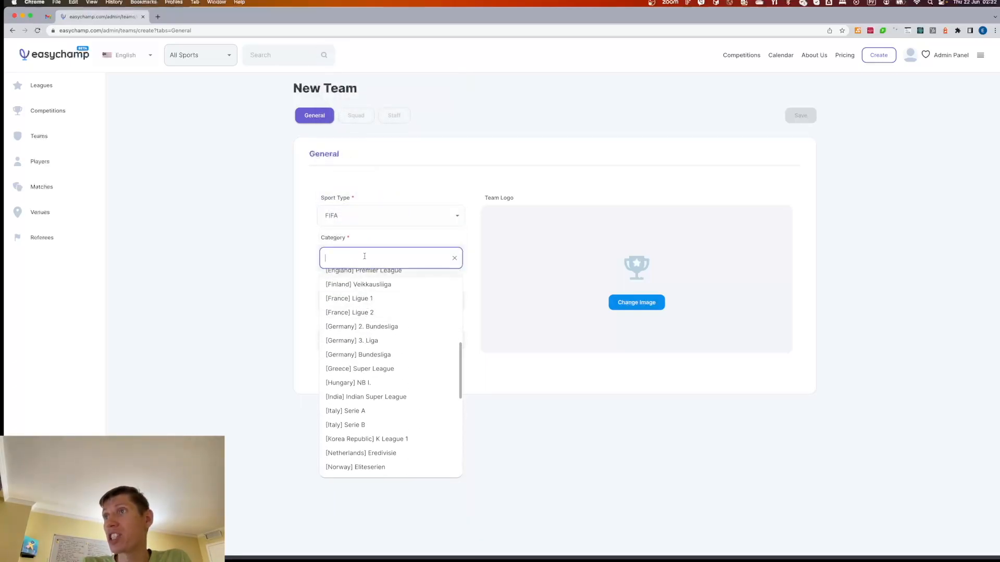
pyautogui.click(364, 256)
pyautogui.write('Default')
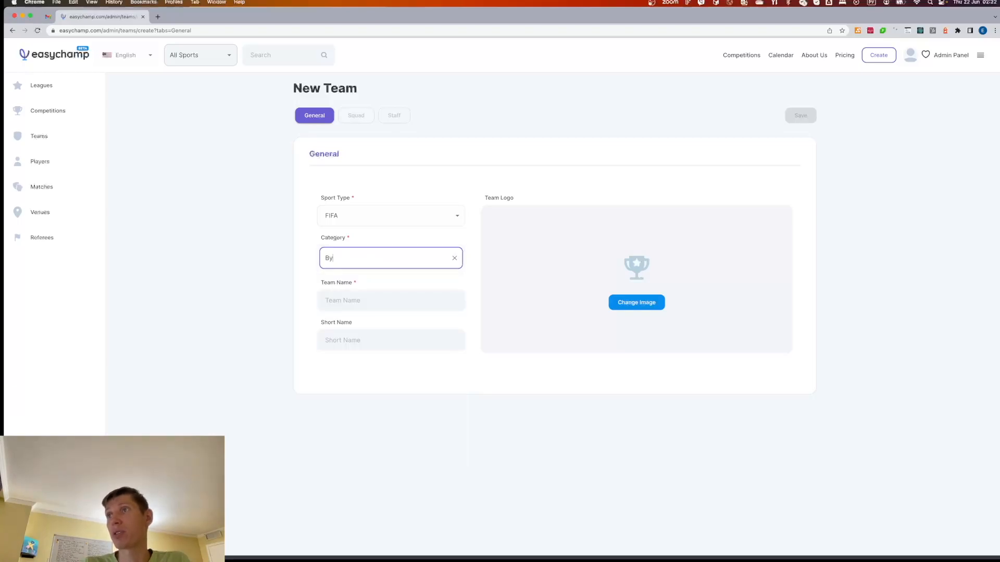
# - Name the team DreamTeam with short name DT
pyautogui.click(362, 306)
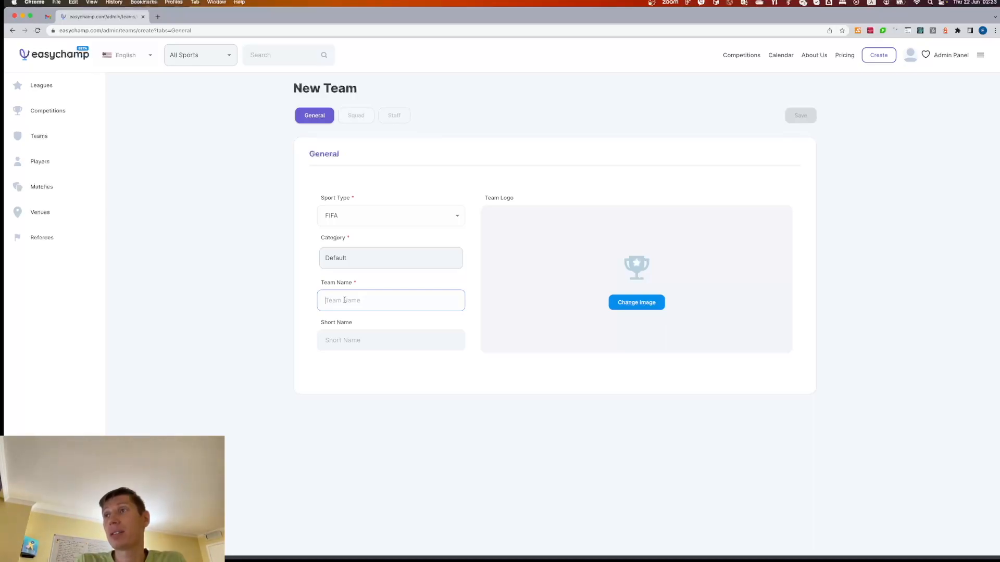
pyautogui.write('Dream')
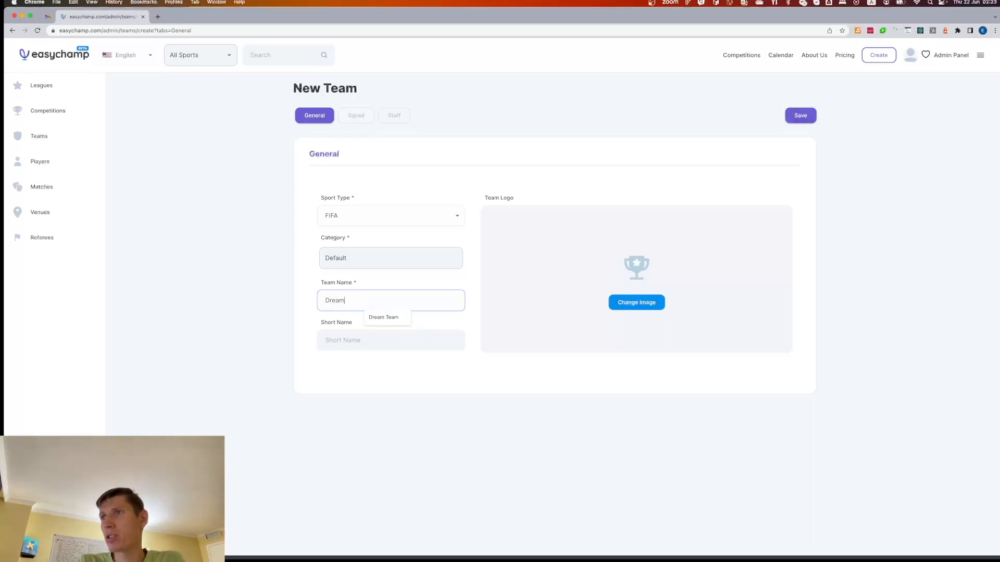
pyautogui.write('Team')
pyautogui.click(338, 337)
pyautogui.write('DT')
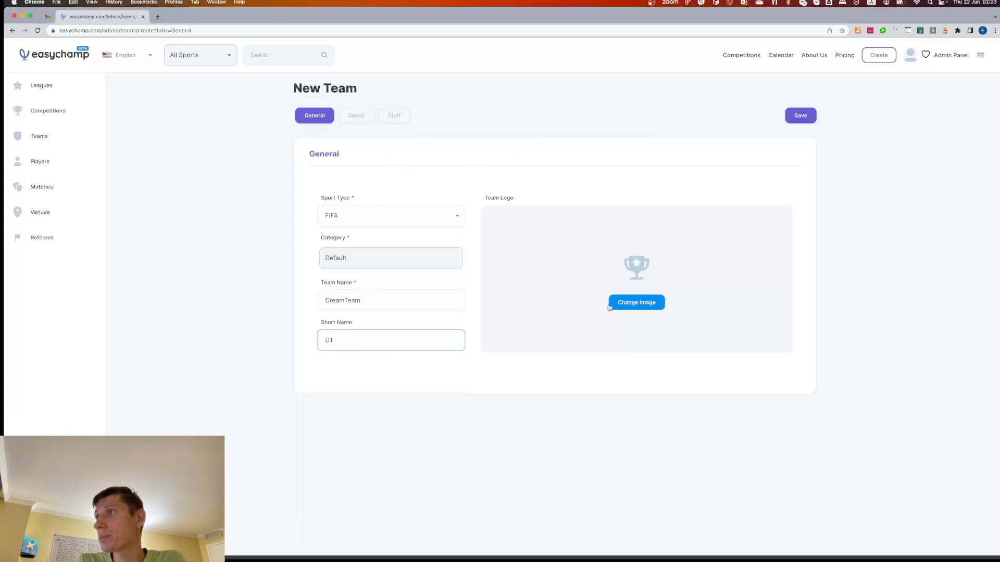
# - Set the Vincera Team logo from Pictures, save DreamTeam, and view its Squad
pyautogui.click(628, 307)
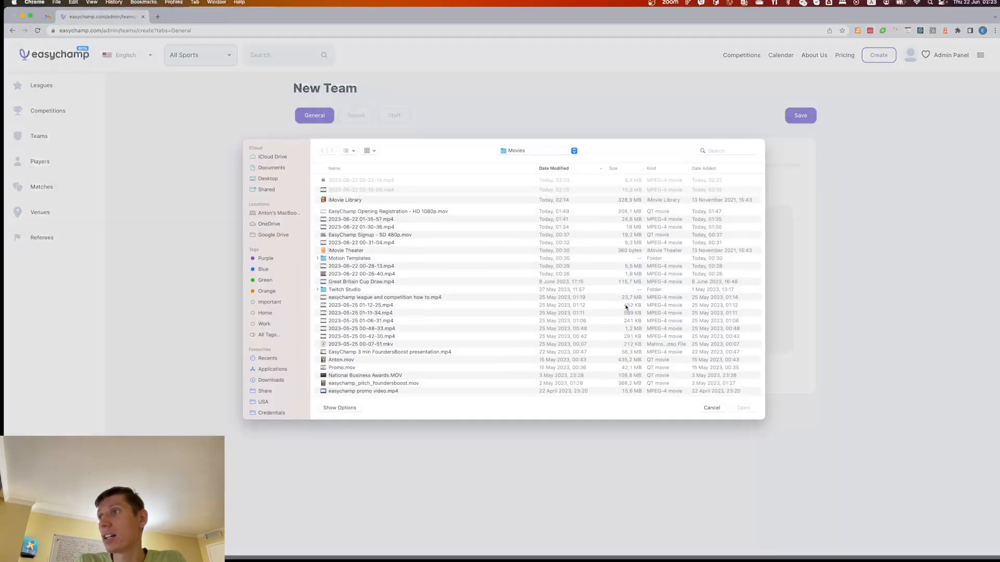
pyautogui.scroll(-8, 282, 304)
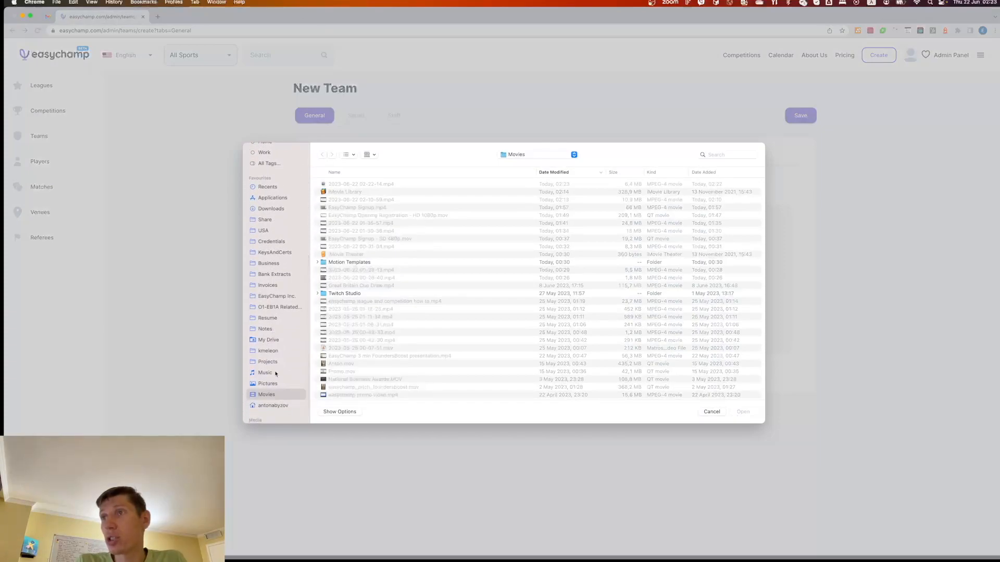
pyautogui.scroll(-2, 276, 374)
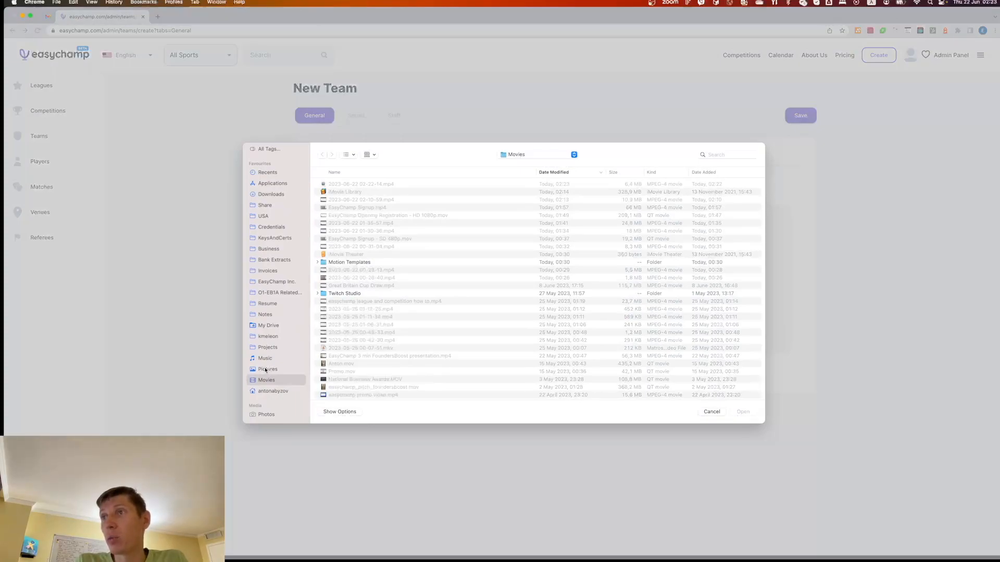
pyautogui.click(266, 369)
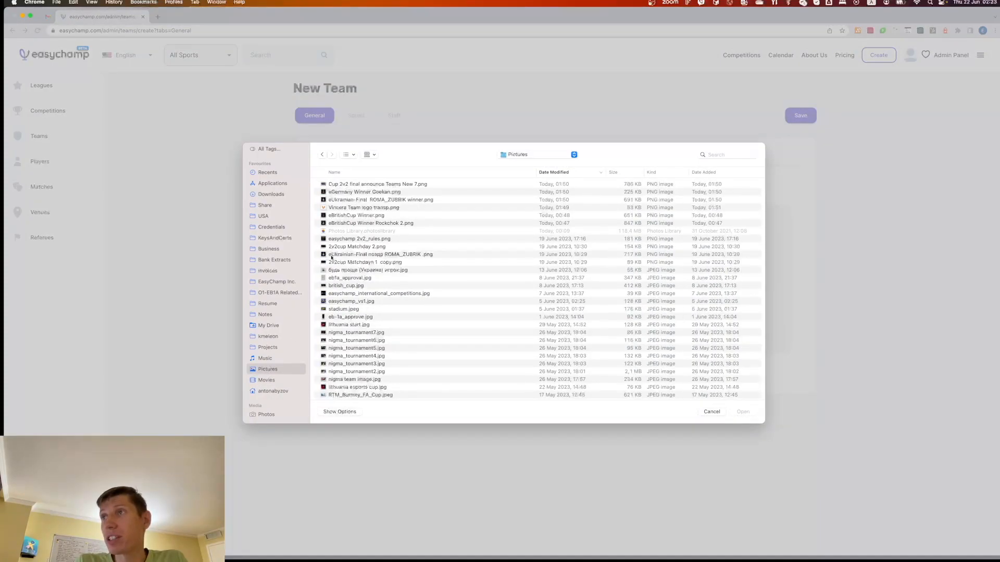
pyautogui.doubleClick(342, 208)
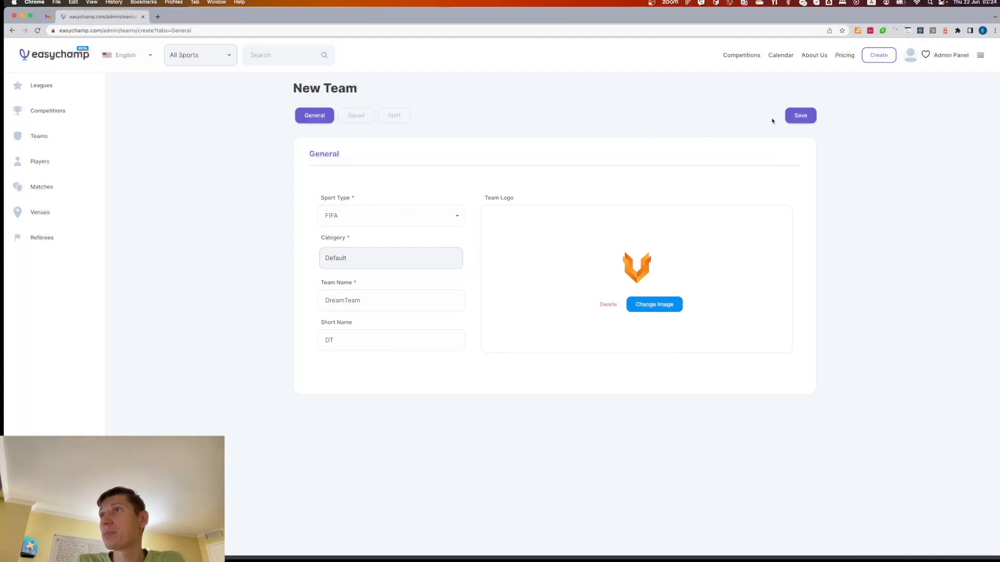
pyautogui.click(804, 113)
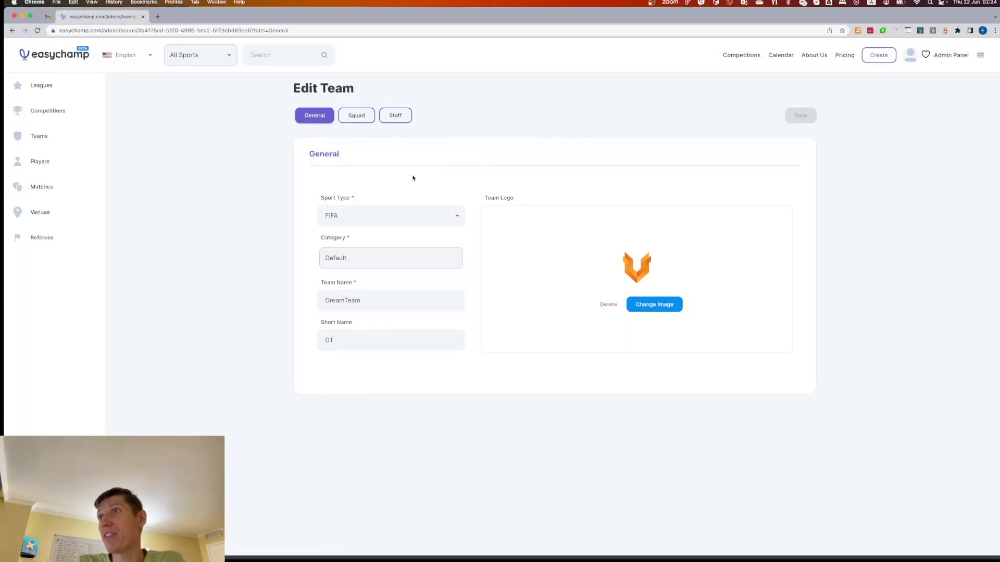
pyautogui.click(363, 122)
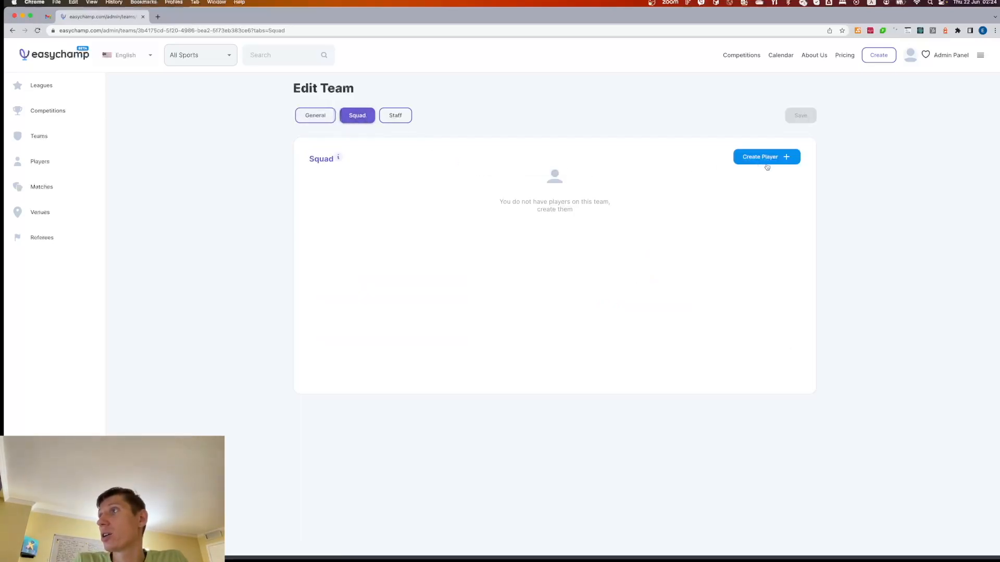
# - Create a player with his full name and winner image photo, and add him to the squad
pyautogui.click(787, 159)
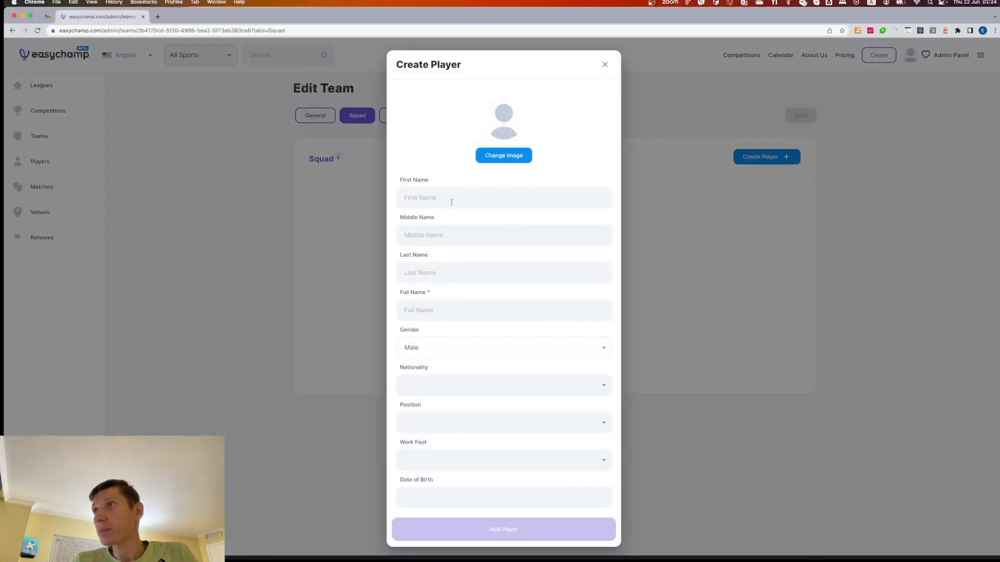
pyautogui.click(451, 202)
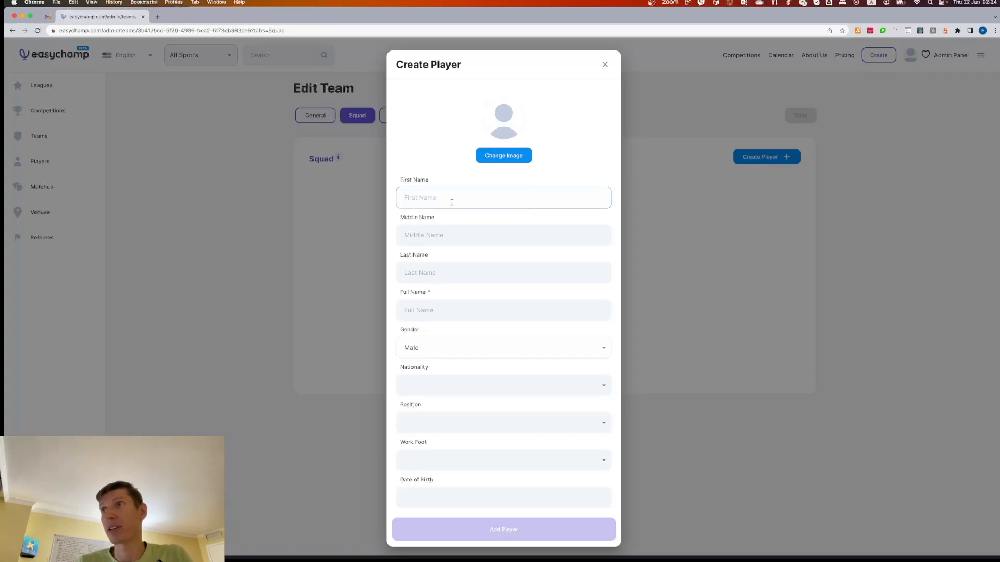
pyautogui.click(434, 313)
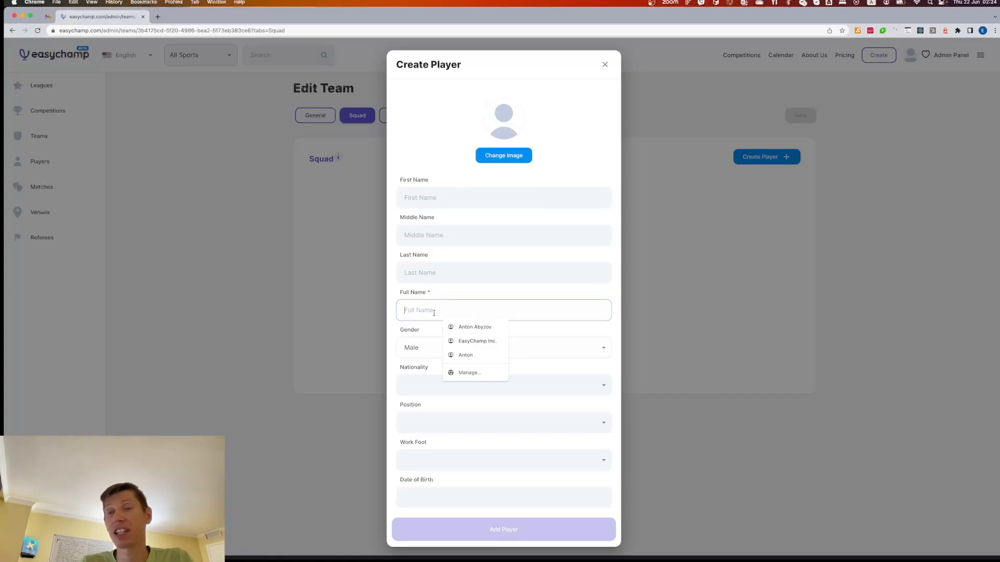
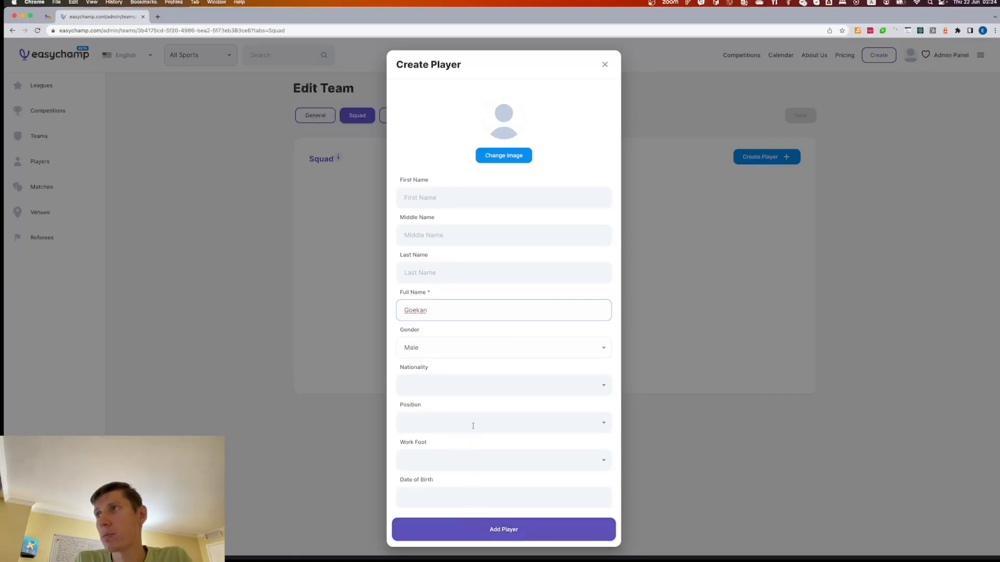
pyautogui.click(520, 153)
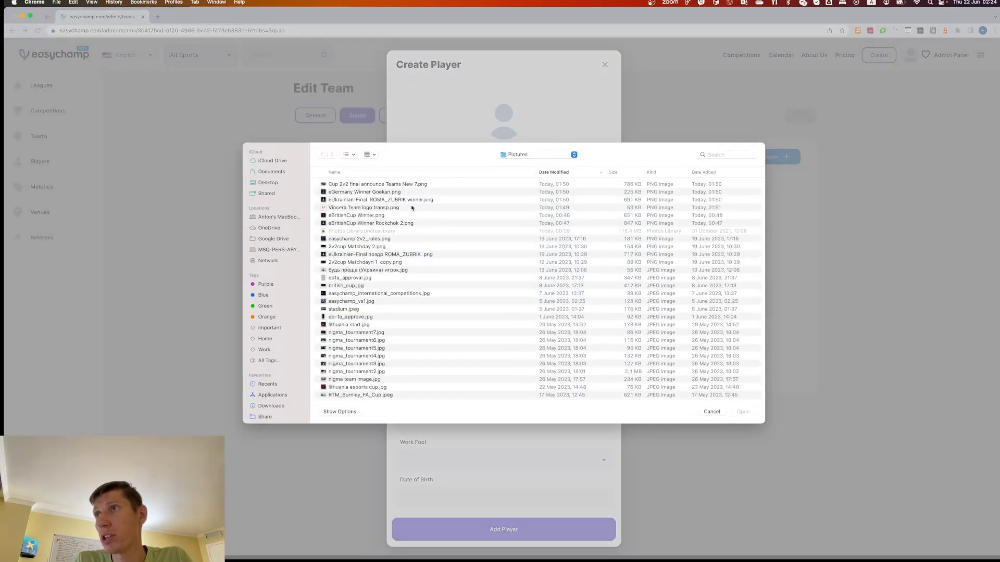
pyautogui.click(386, 194)
pyautogui.doubleClick(386, 194)
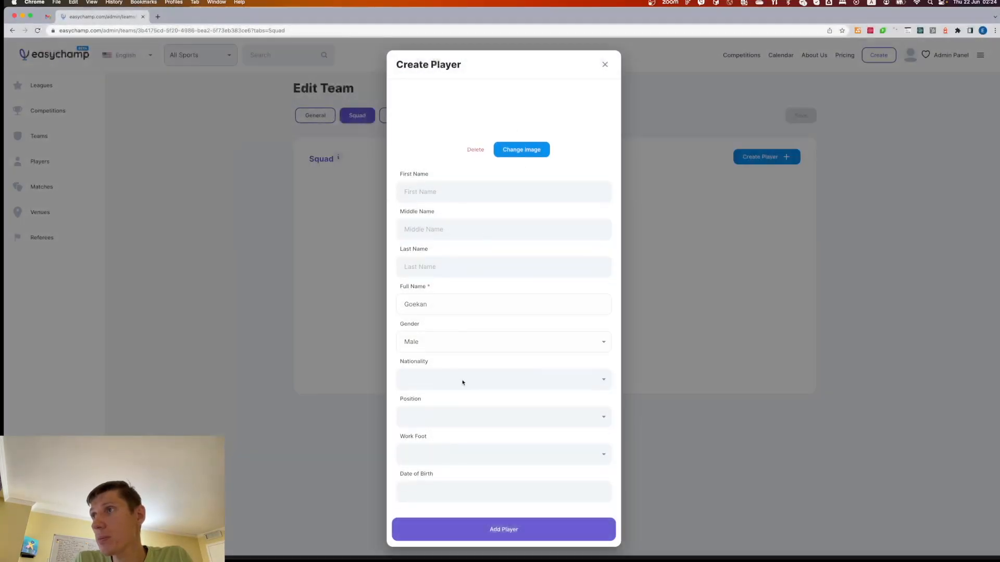
pyautogui.click(501, 529)
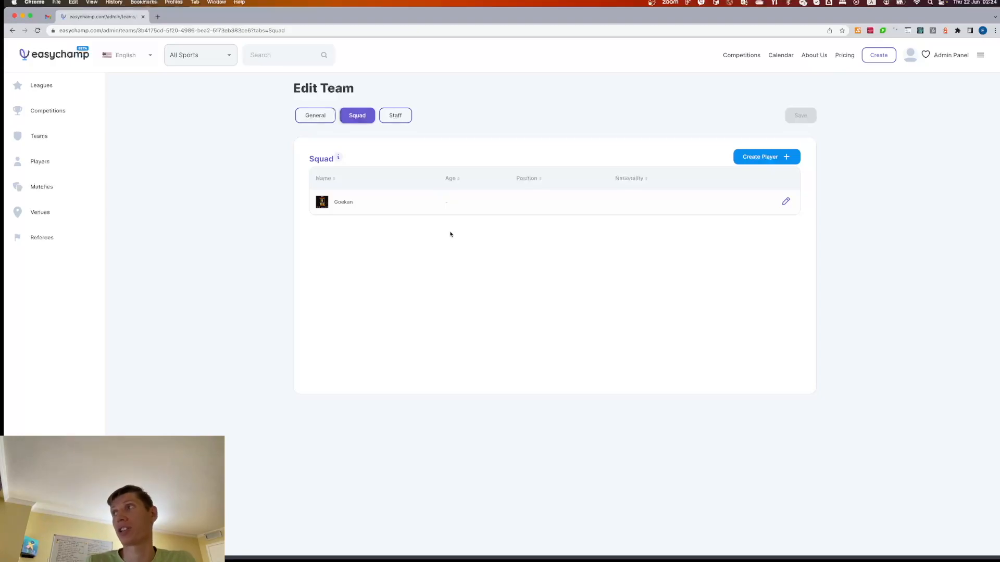
# - Create a second player with his full name and winner image photo, and add him
pyautogui.click(737, 158)
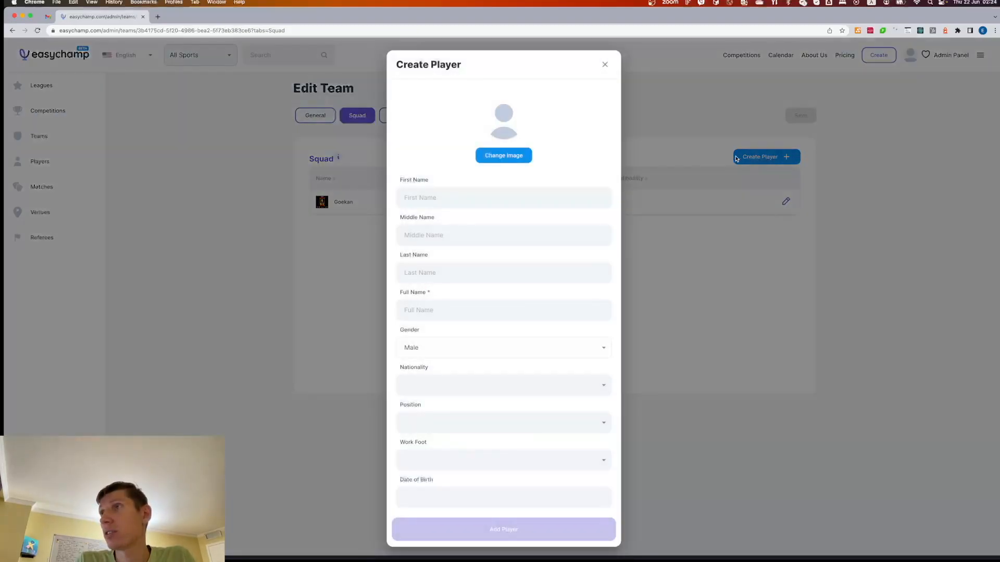
pyautogui.click(470, 308)
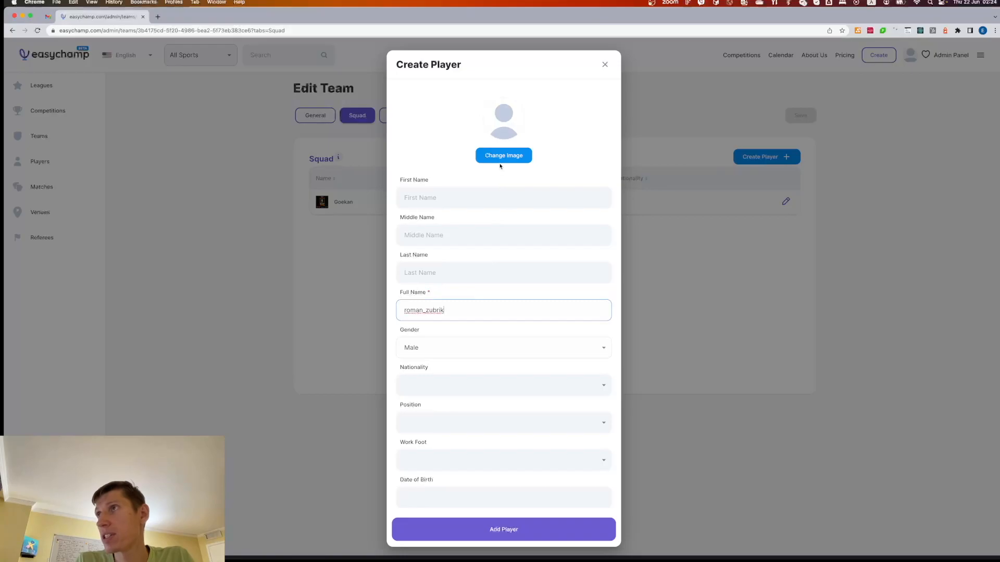
pyautogui.click(501, 158)
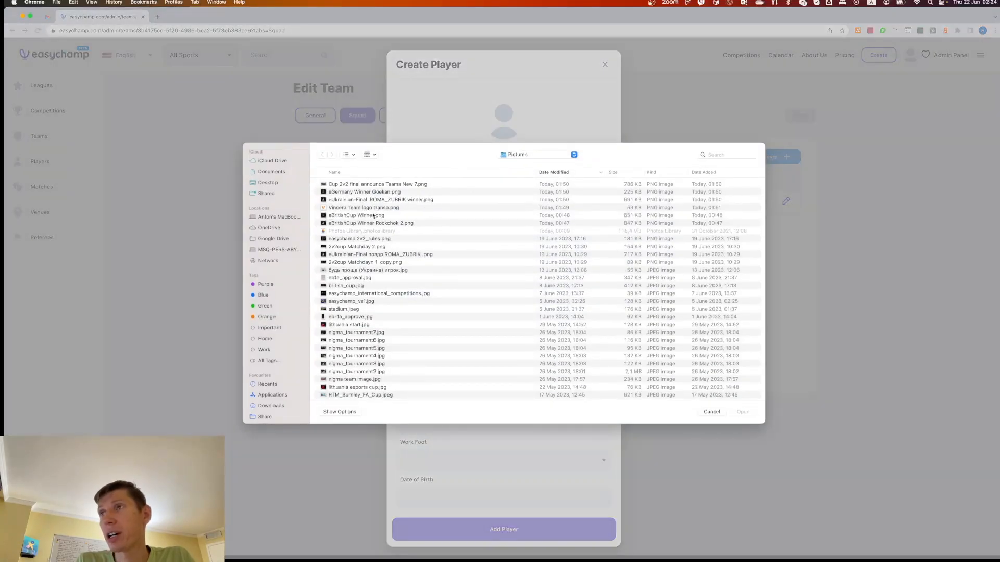
pyautogui.doubleClick(372, 200)
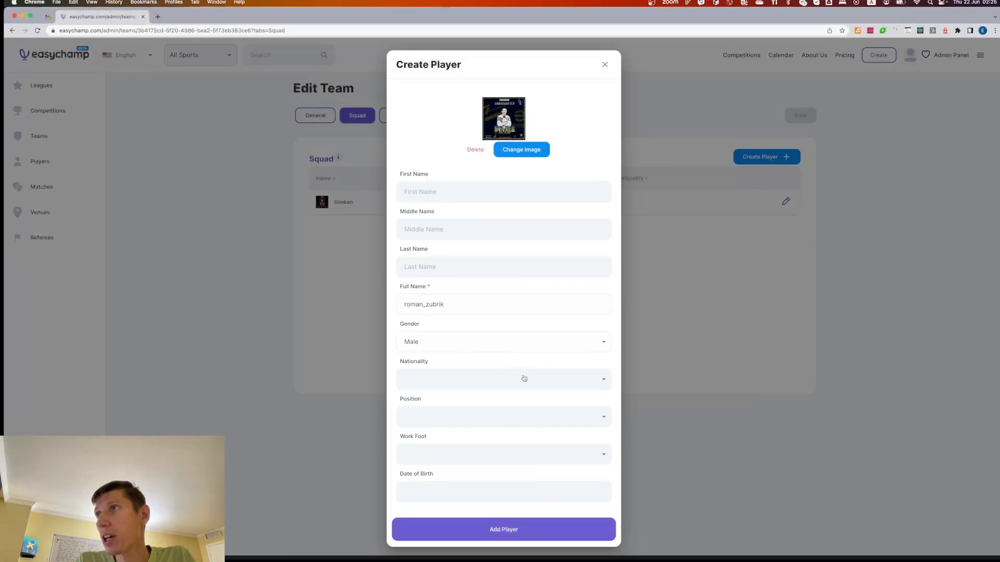
pyautogui.click(499, 534)
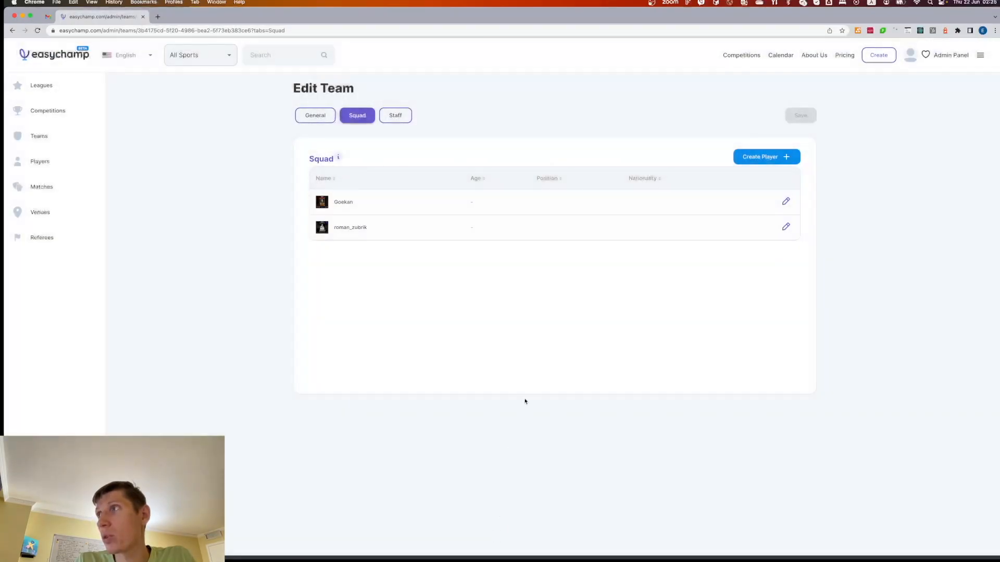
# - Open the first player's details and set nationality to Germany
pyautogui.click(785, 201)
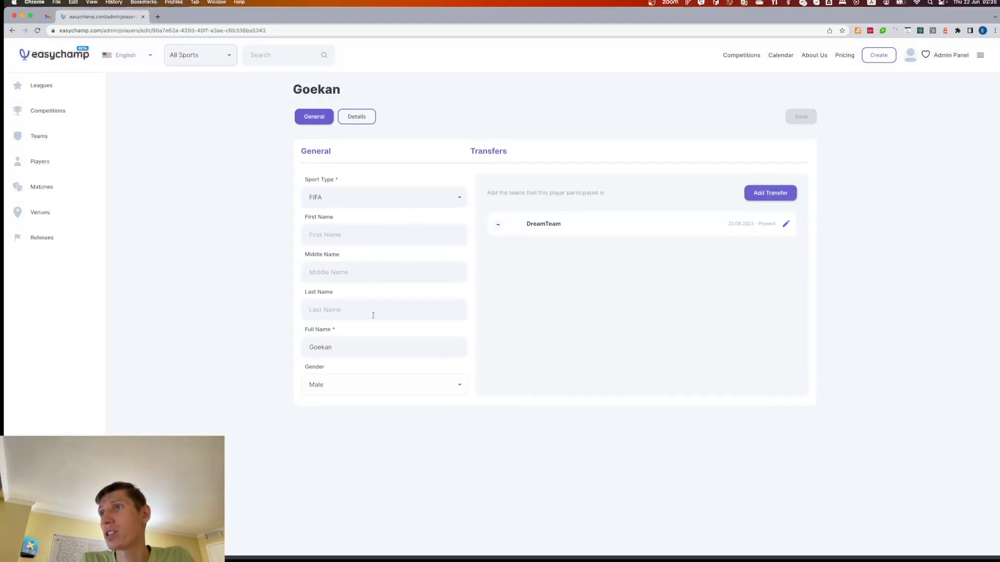
pyautogui.click(368, 117)
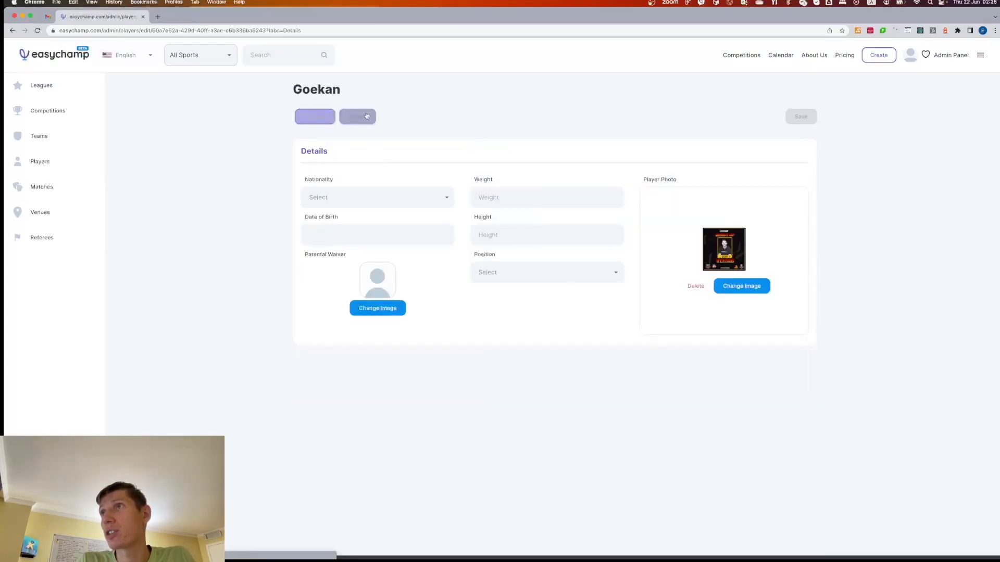
pyautogui.click(440, 201)
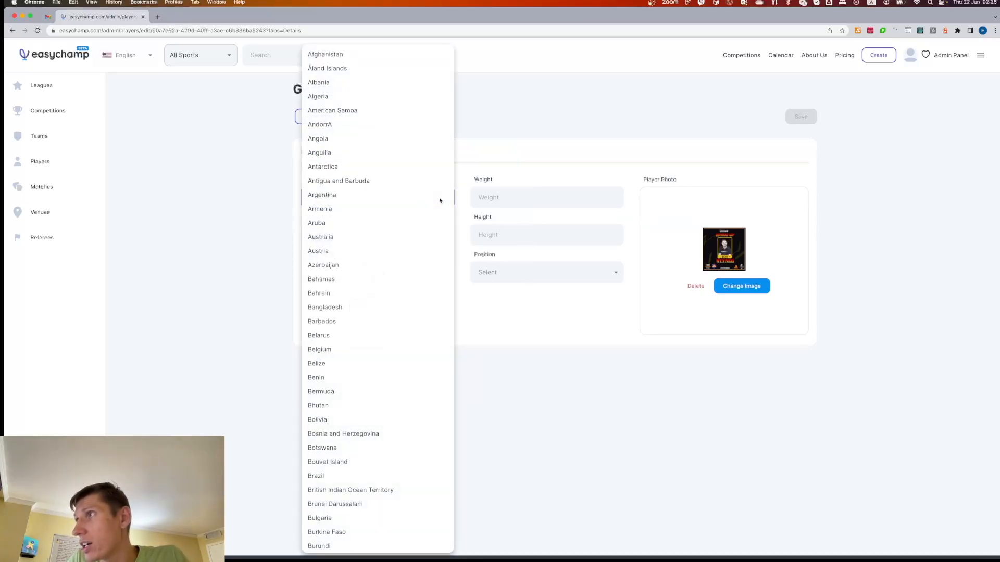
pyautogui.press('g')
pyautogui.press('e')
pyautogui.press('r')
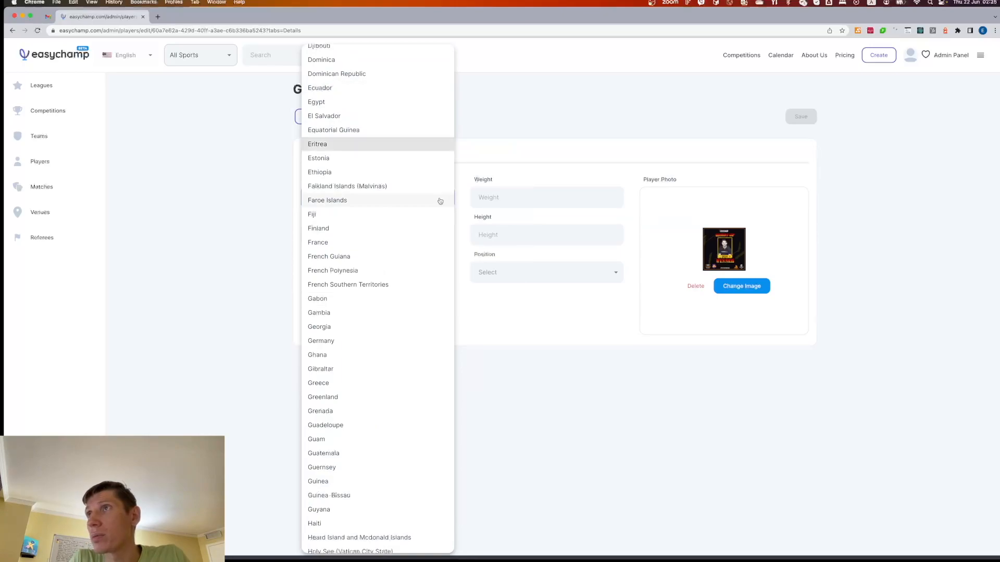
pyautogui.scroll(-1, 386, 196)
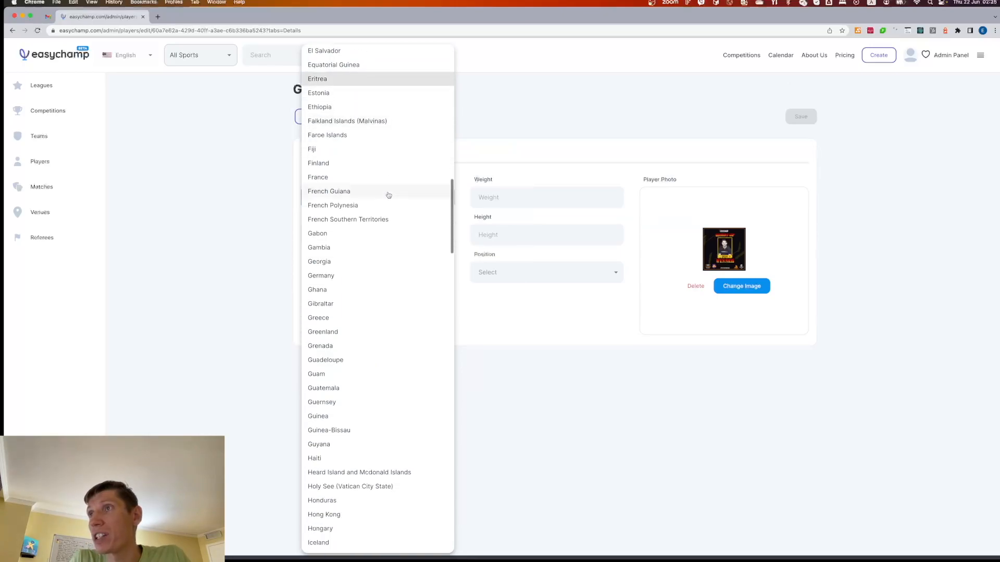
pyautogui.click(355, 274)
# - Enter weight 70, height 170 and position CM
pyautogui.click(485, 197)
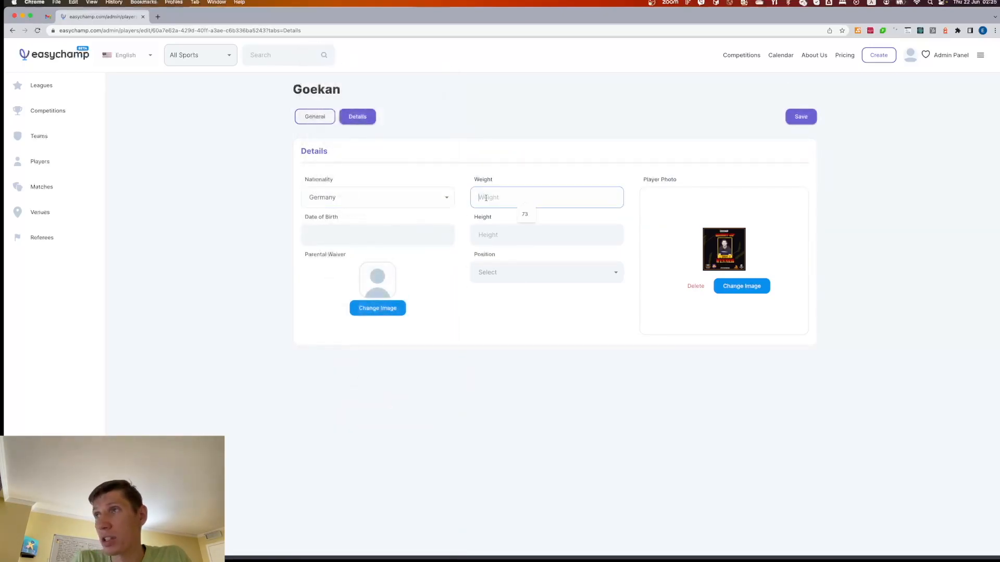
pyautogui.write('70')
pyautogui.press('Tab')
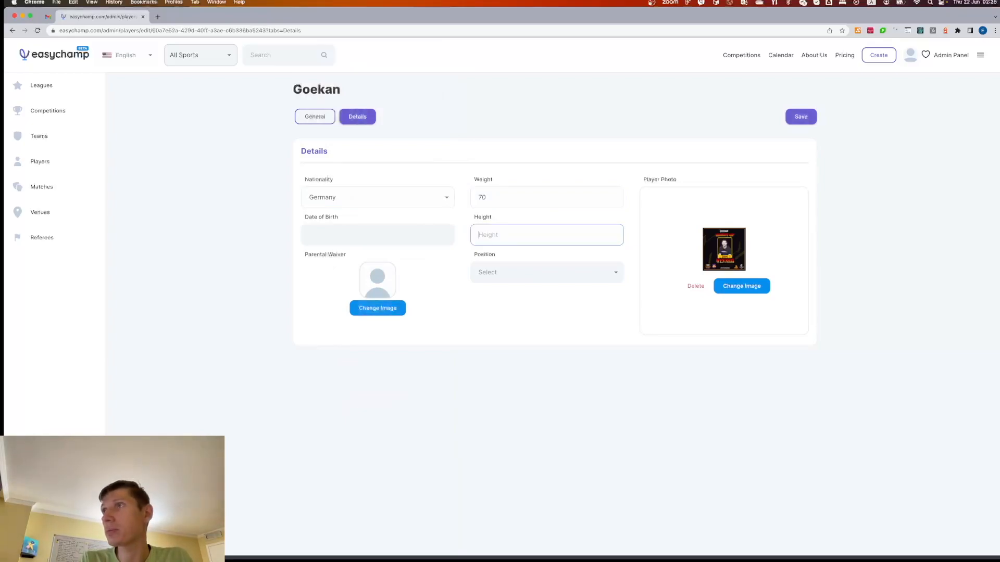
pyautogui.write('170')
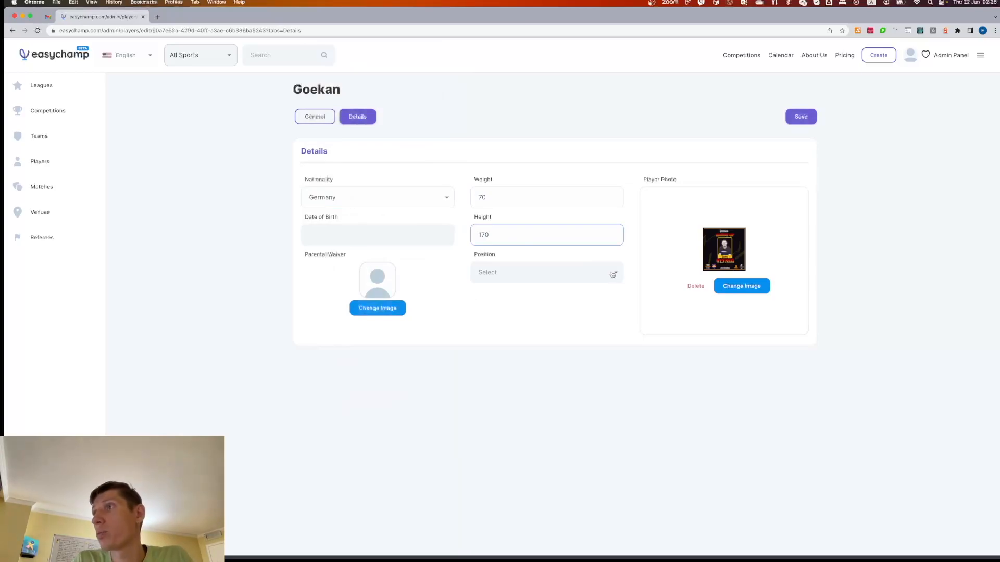
pyautogui.click(601, 312)
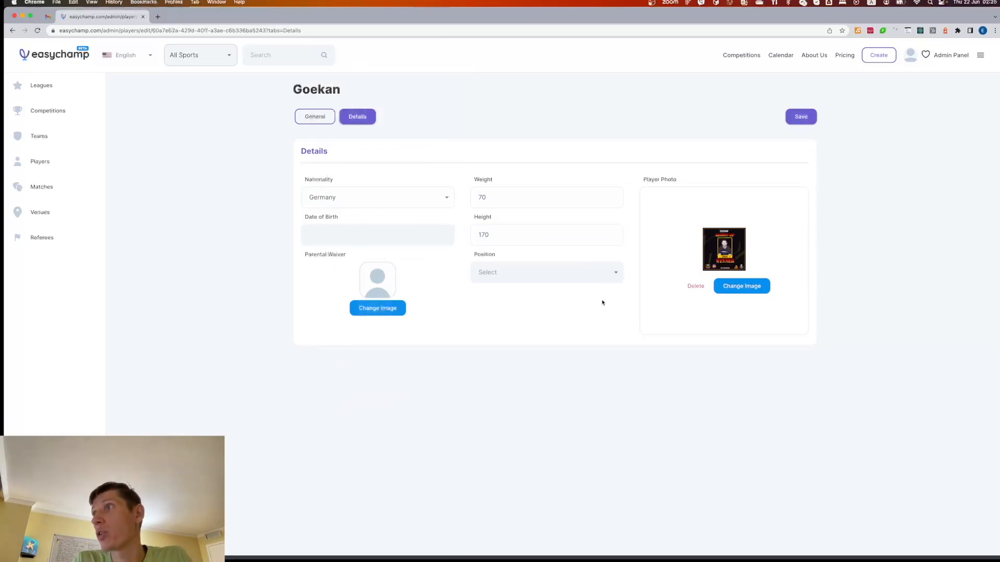
pyautogui.click(608, 274)
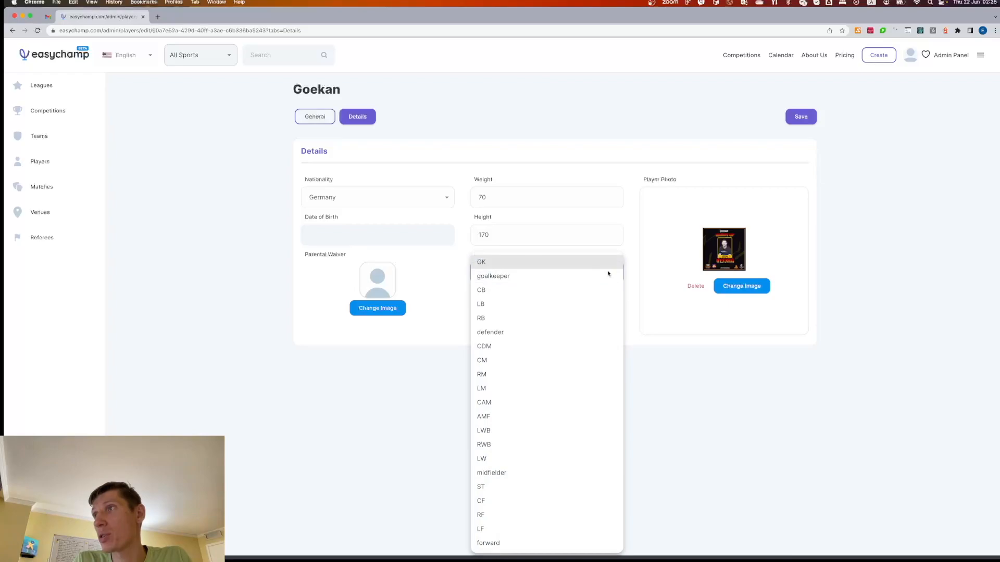
pyautogui.click(573, 361)
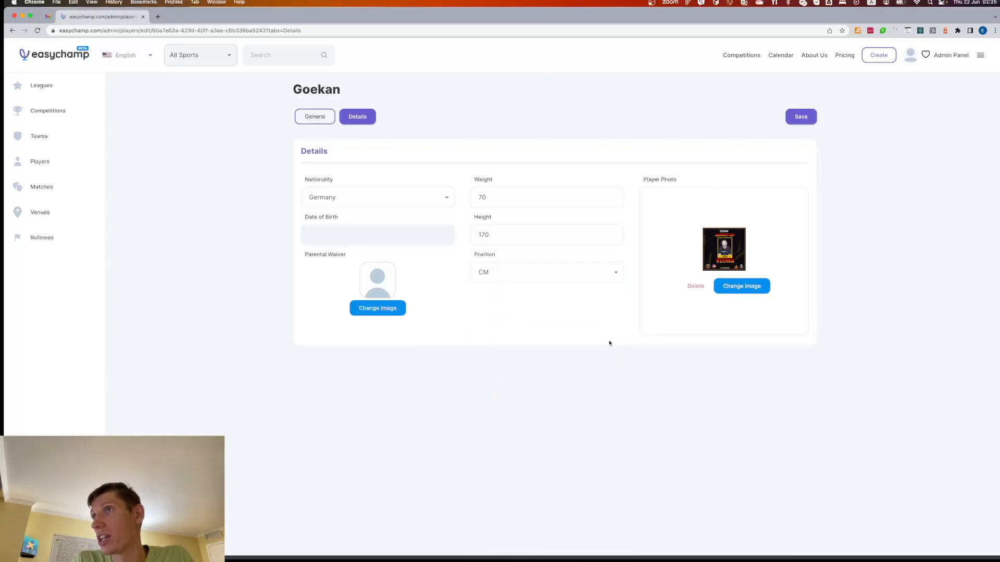
# - Set the date of birth to 29 May, 2000
pyautogui.click(379, 230)
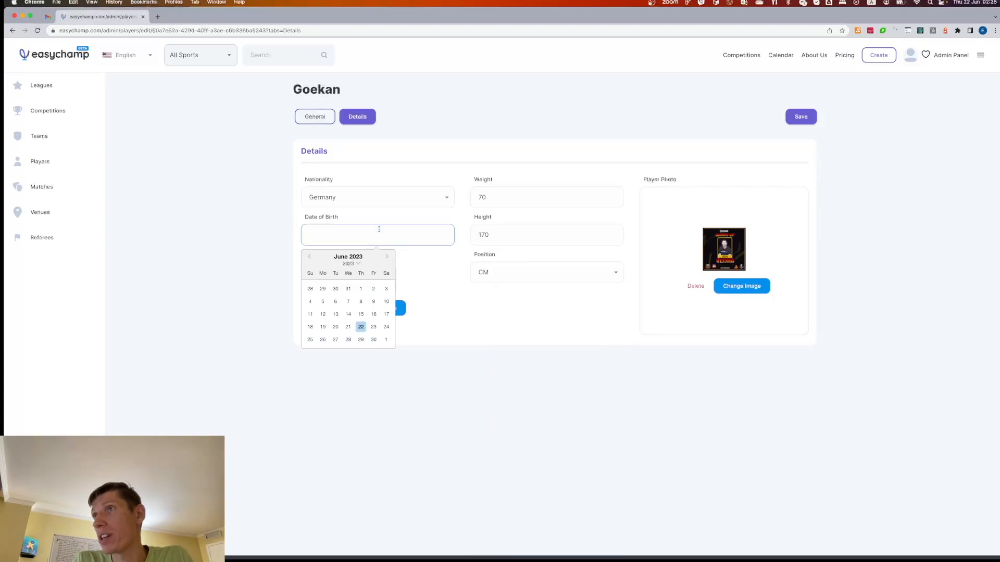
pyautogui.click(323, 289)
pyautogui.click(340, 233)
pyautogui.doubleClick(341, 234)
pyautogui.write('200')
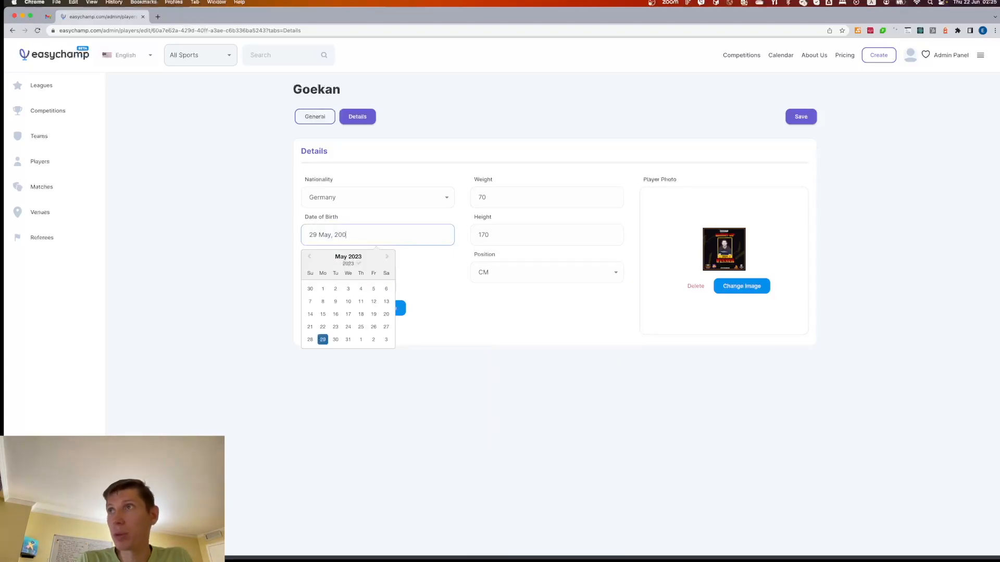
pyautogui.write('0')
pyautogui.click(553, 319)
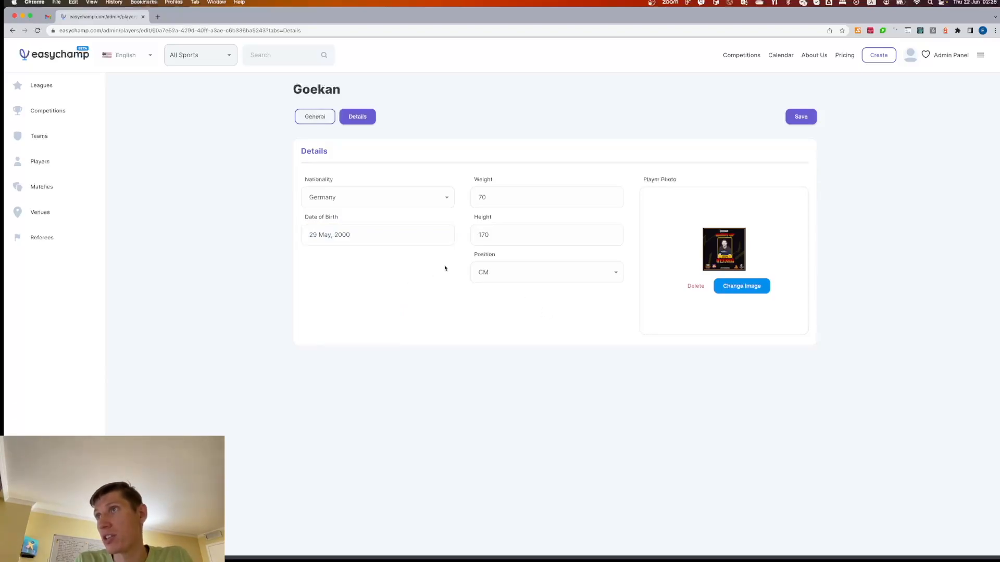
# - Save the player's details and go to the Competitions list
pyautogui.click(795, 123)
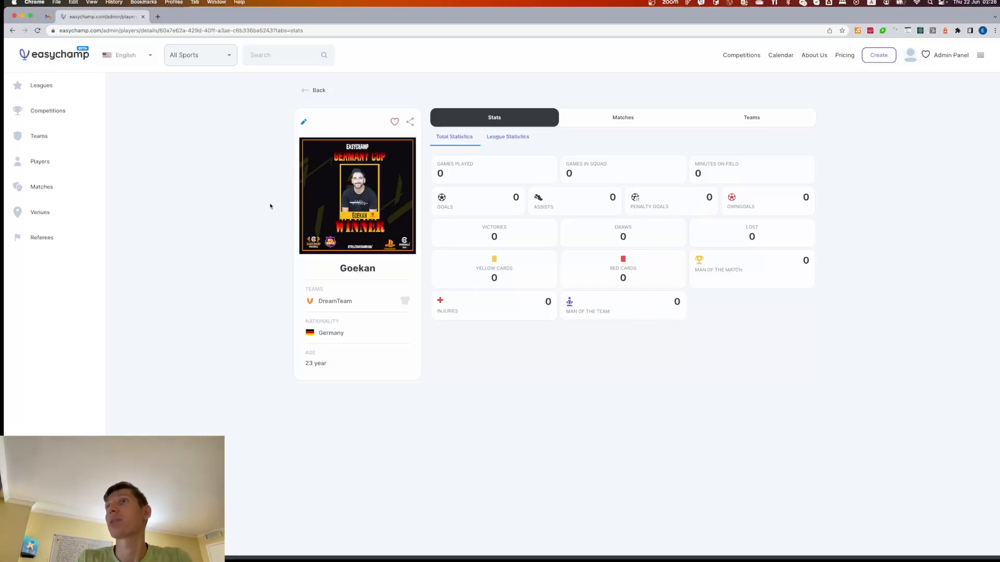
pyautogui.click(740, 55)
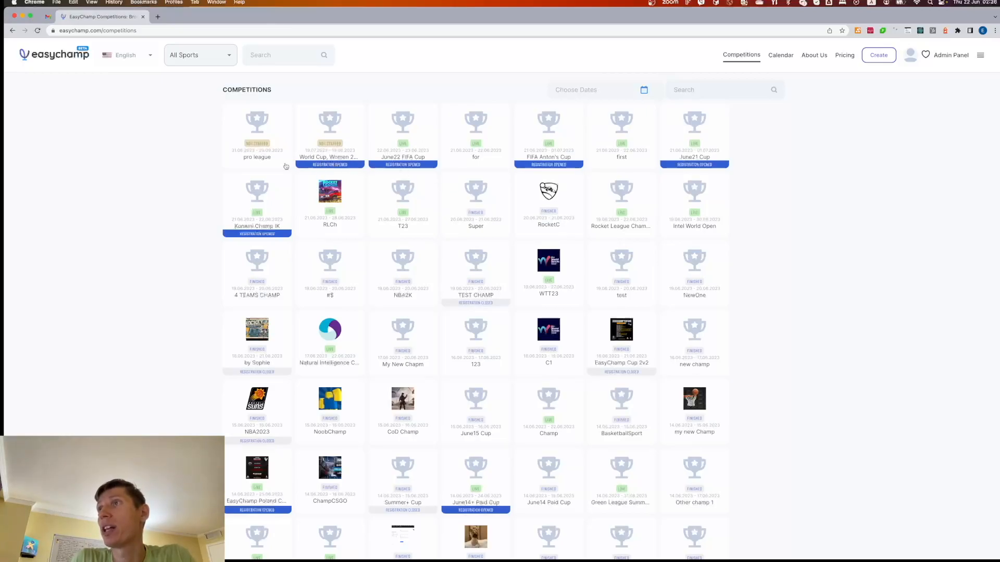
# - Open the June22 FIFA Cup card from the Competitions grid
pyautogui.click(404, 137)
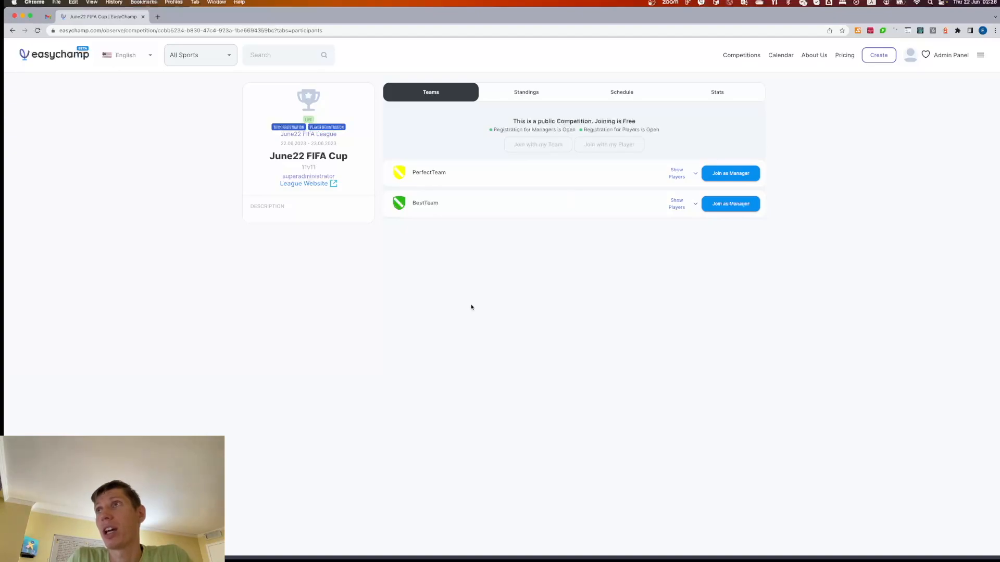
# - In the admin access settings, allow joining with personal teams and save the change
pyautogui.press('super+grave')
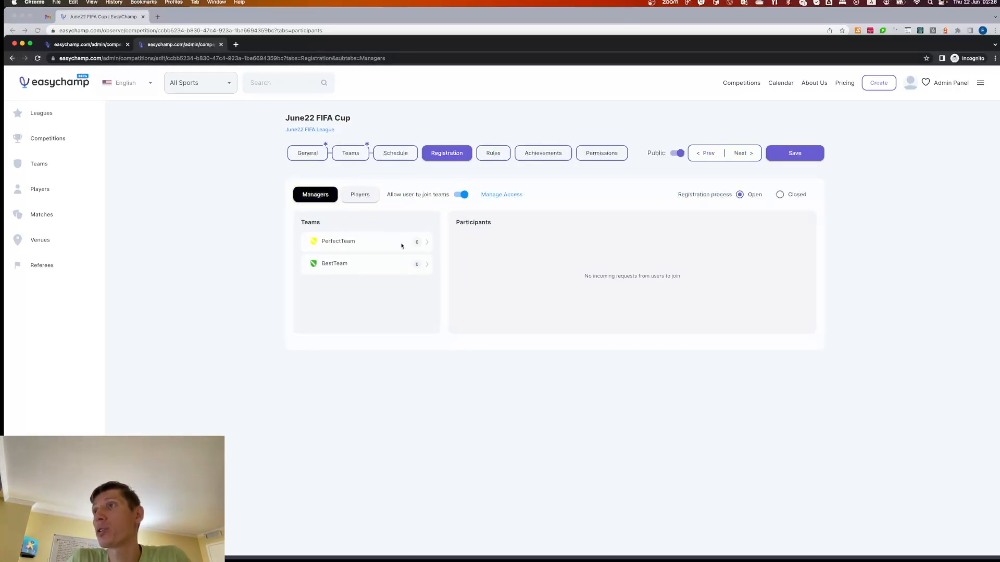
pyautogui.click(501, 196)
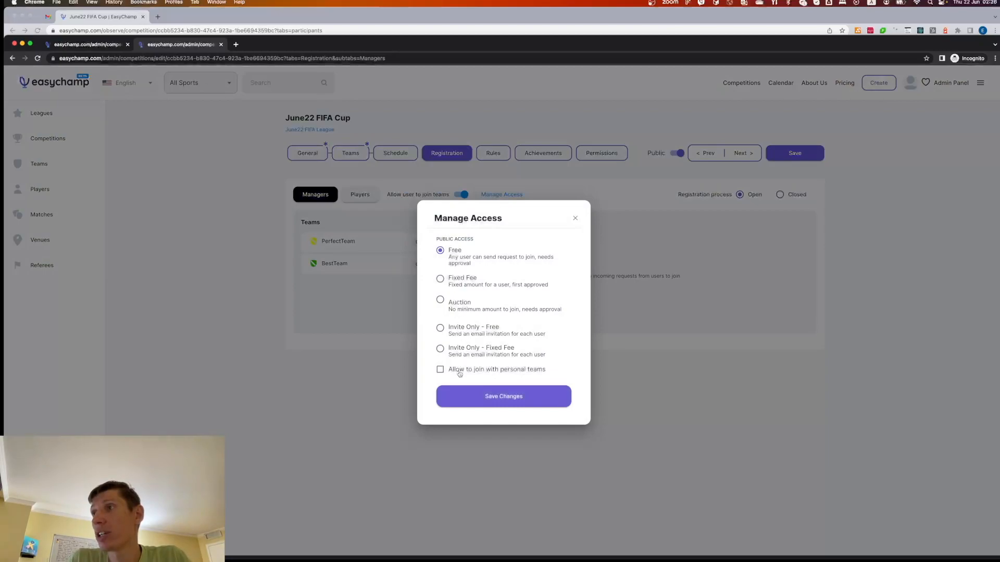
pyautogui.click(466, 372)
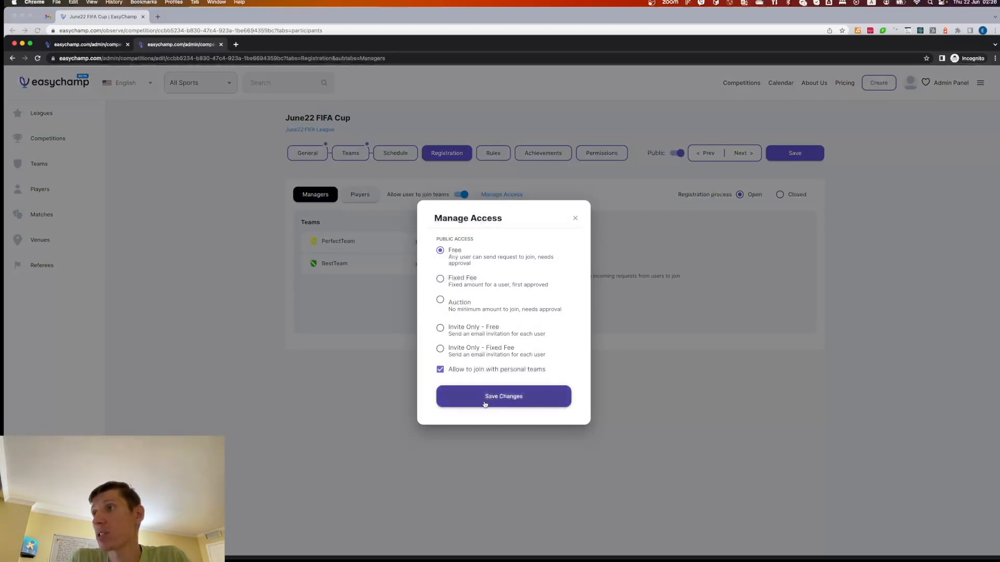
pyautogui.click(479, 398)
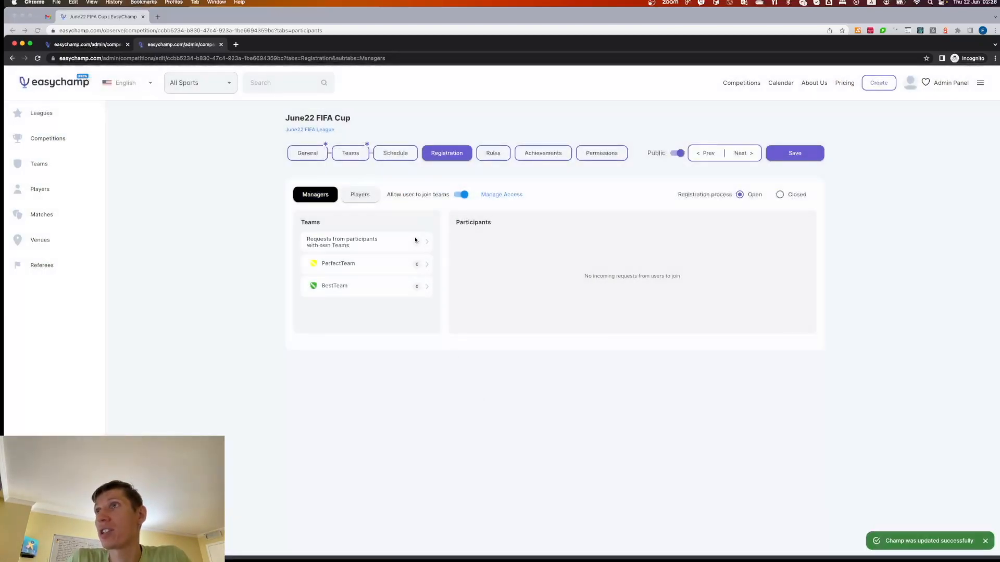
# - Reload the public June22 FIFA Cup page and start a request to join with your own team
pyautogui.click(356, 14)
pyautogui.press('super+r')
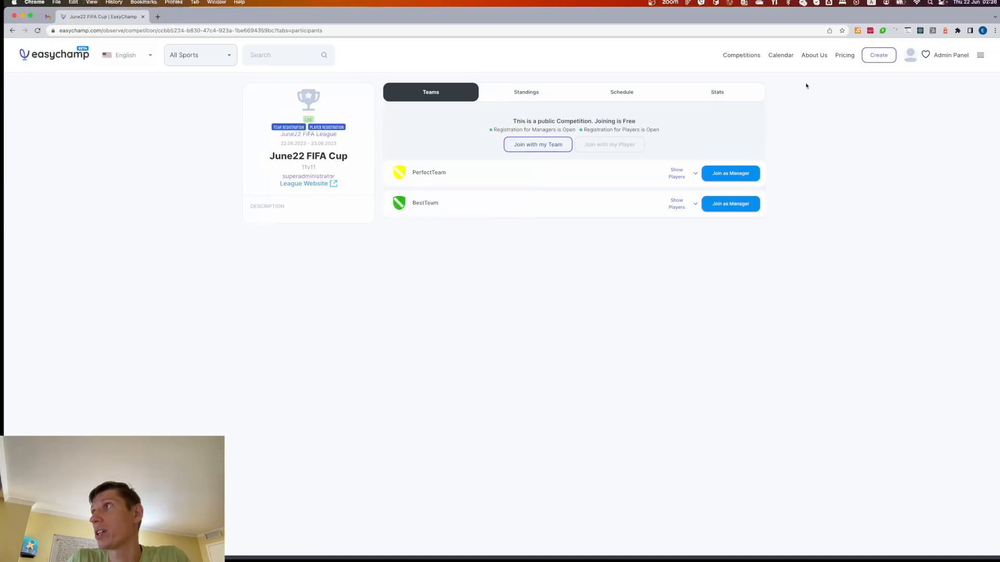
pyautogui.click(547, 144)
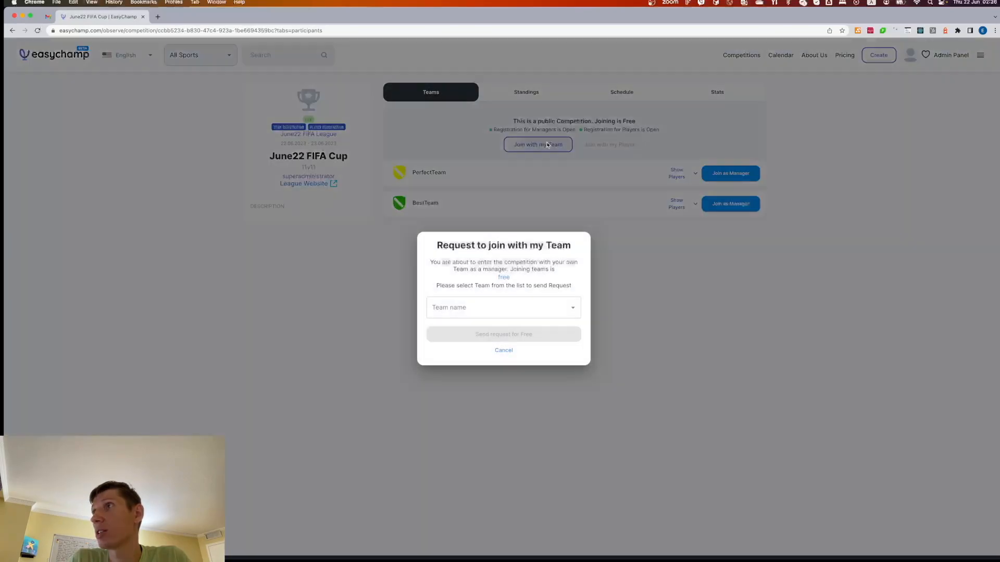
# - Choose DreamTeam as the team and send the join request for free
pyautogui.click(480, 313)
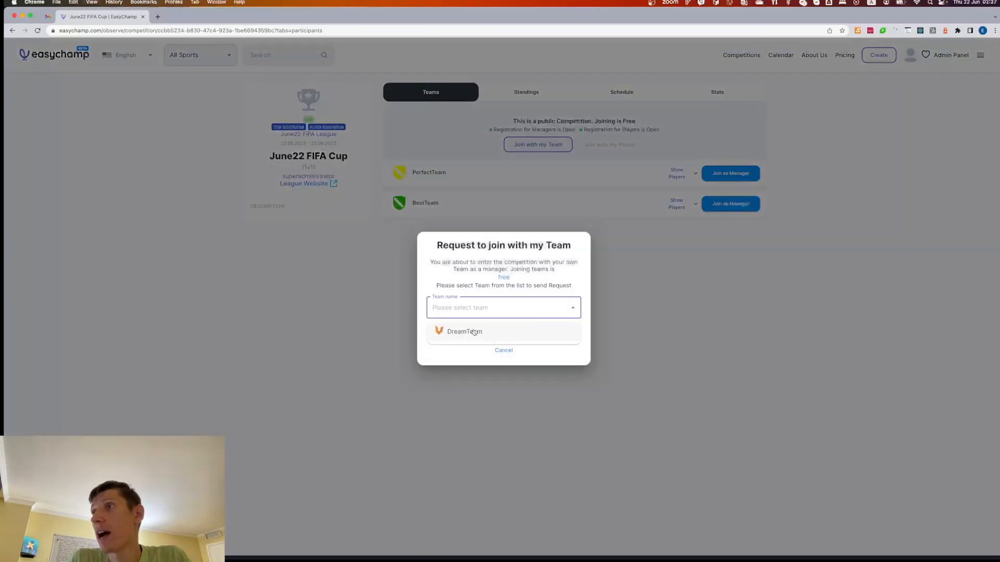
pyautogui.click(473, 332)
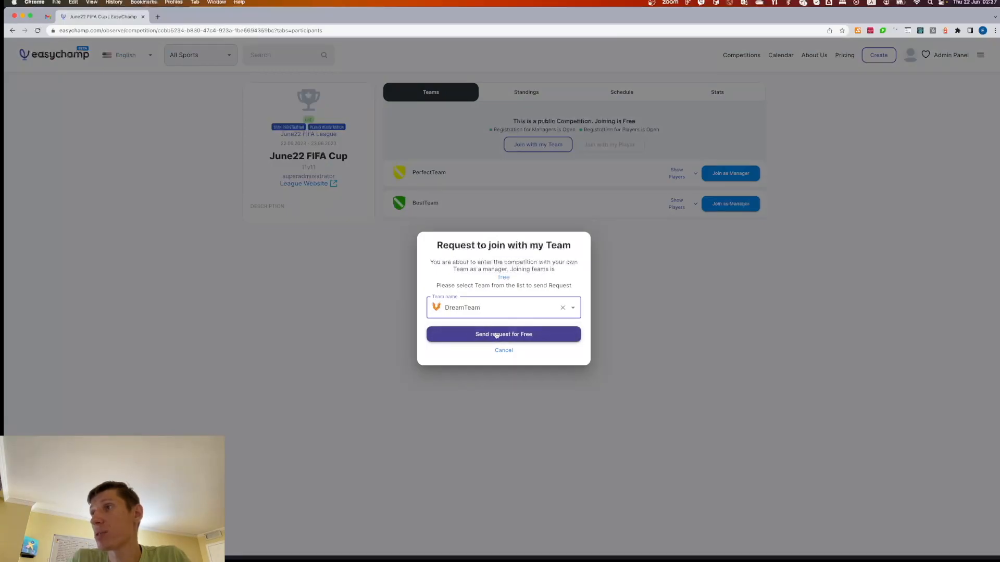
pyautogui.click(502, 334)
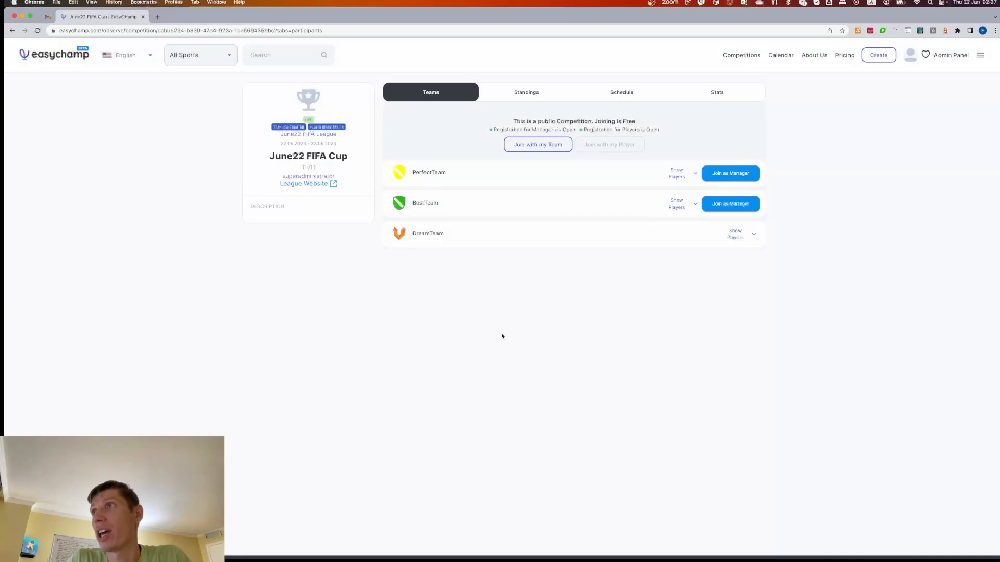
# - Reload the admin registration page and approve DreamTeam's manager join request
pyautogui.press('super+grave')
pyautogui.press('super+r')
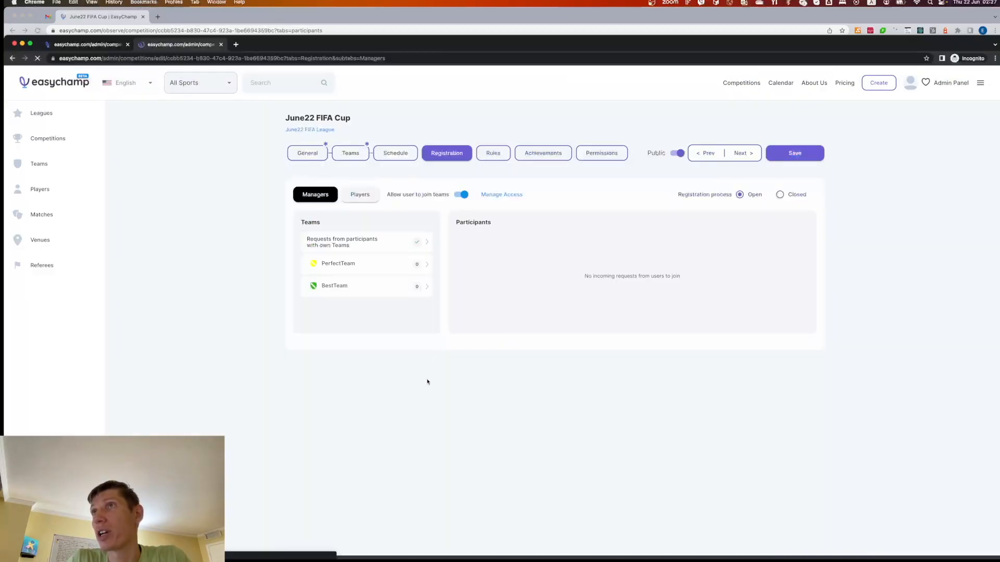
pyautogui.click(384, 245)
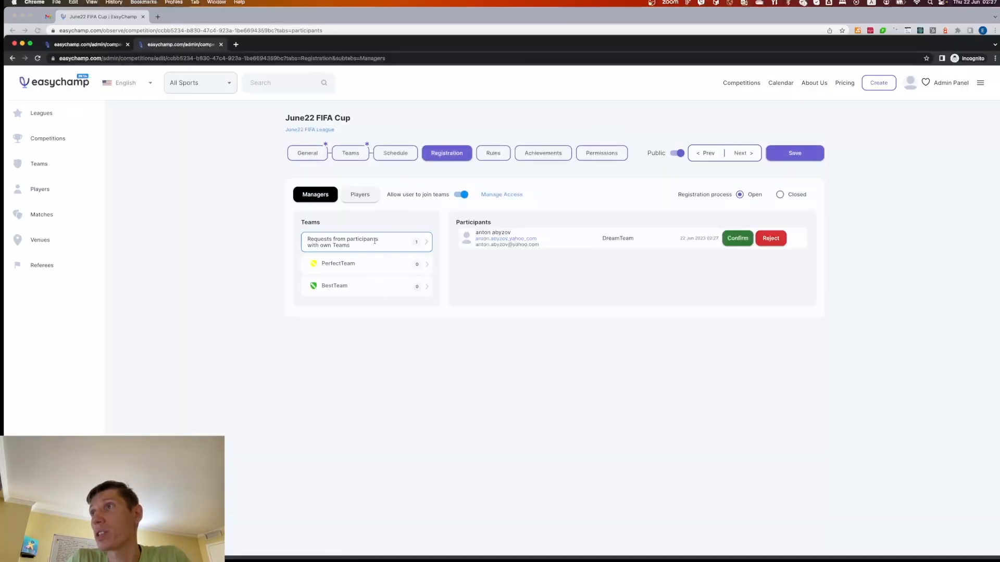
pyautogui.click(731, 239)
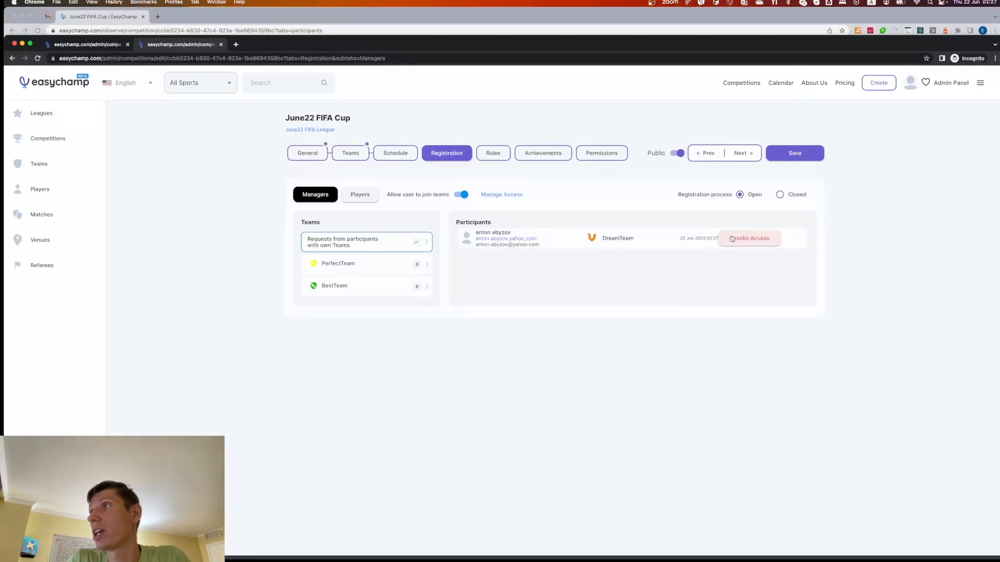
# - Reload the public competition page to confirm DreamTeam is now listed first
pyautogui.click(460, 12)
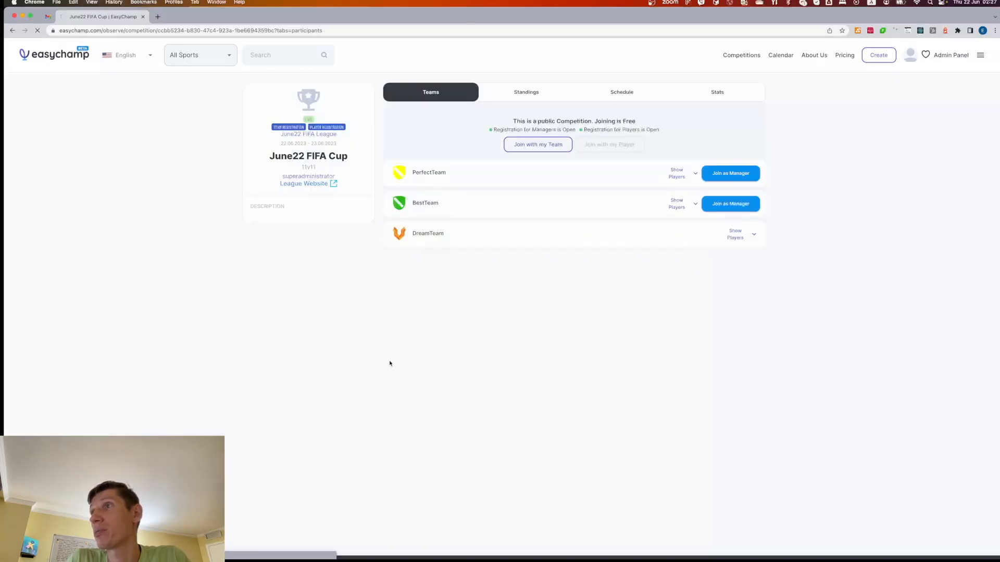
pyautogui.press('super+r')
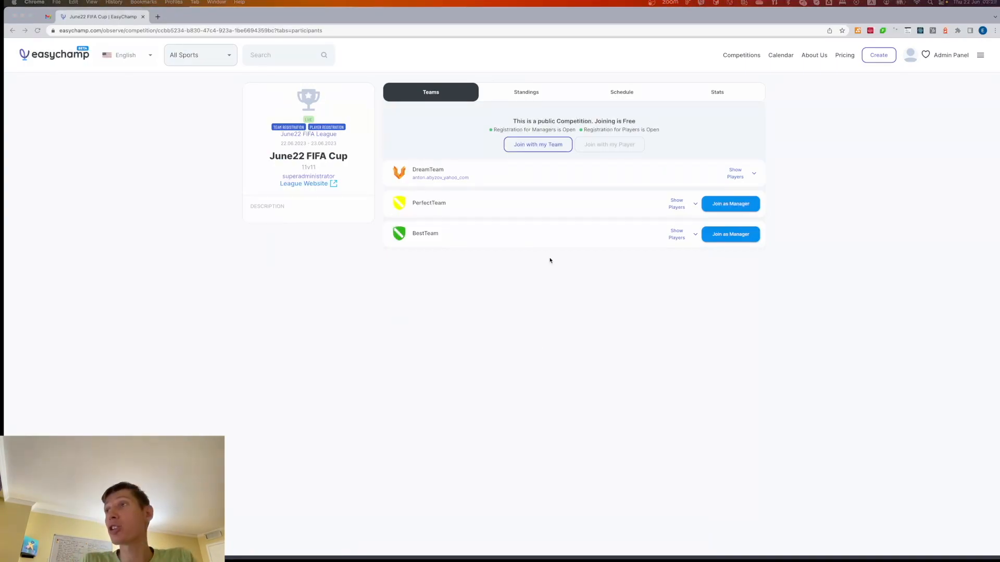
pyautogui.click(553, 344)
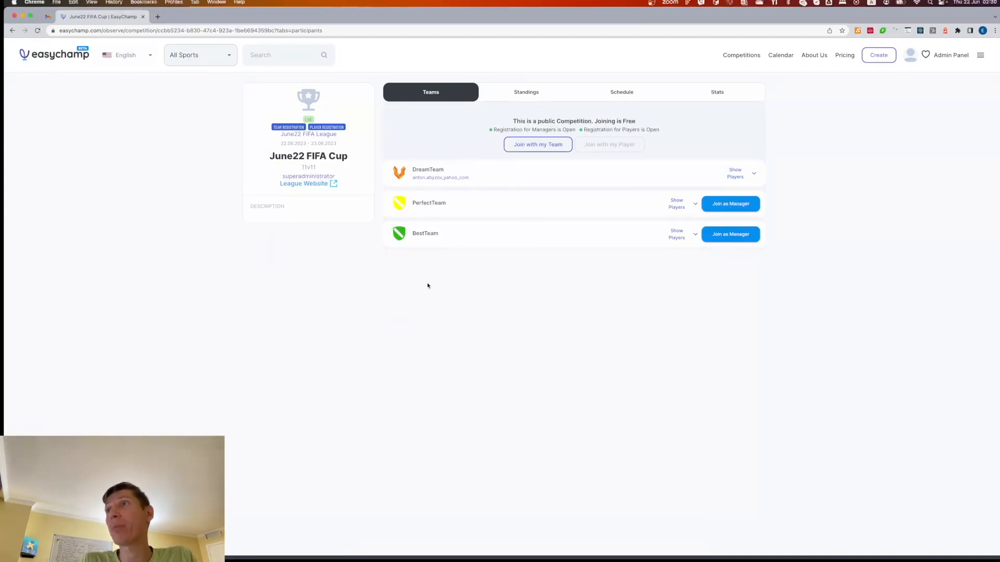
pyautogui.press('super+grave')
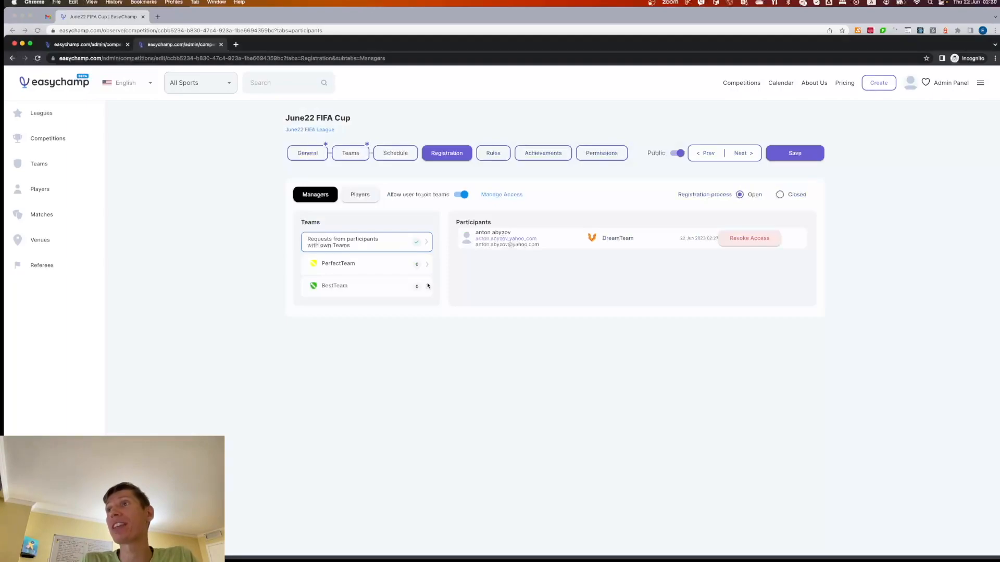
# - Add both DreamTeam players to the season roster as starters, save the squad, and return to Registration
pyautogui.click(353, 155)
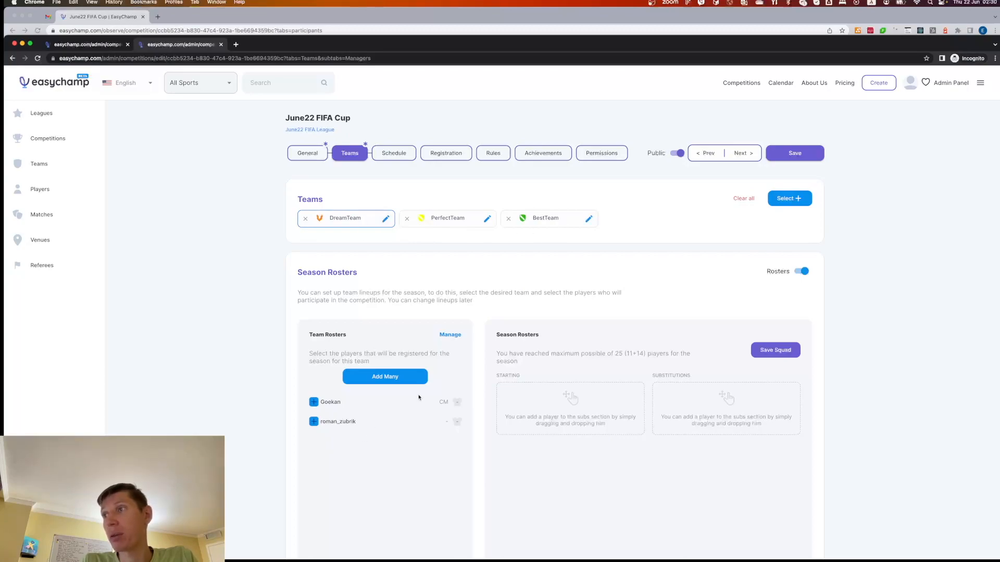
pyautogui.click(388, 378)
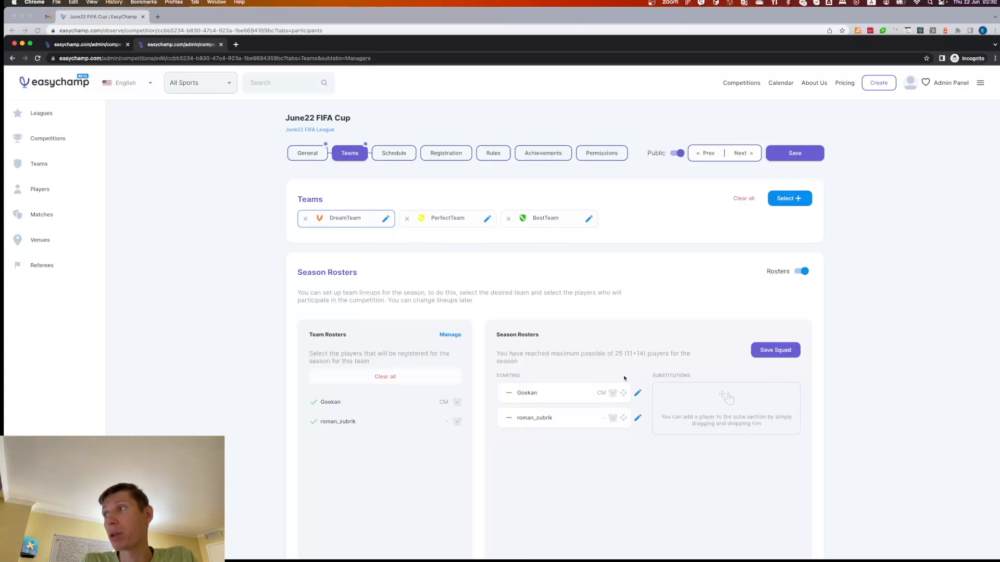
pyautogui.click(784, 351)
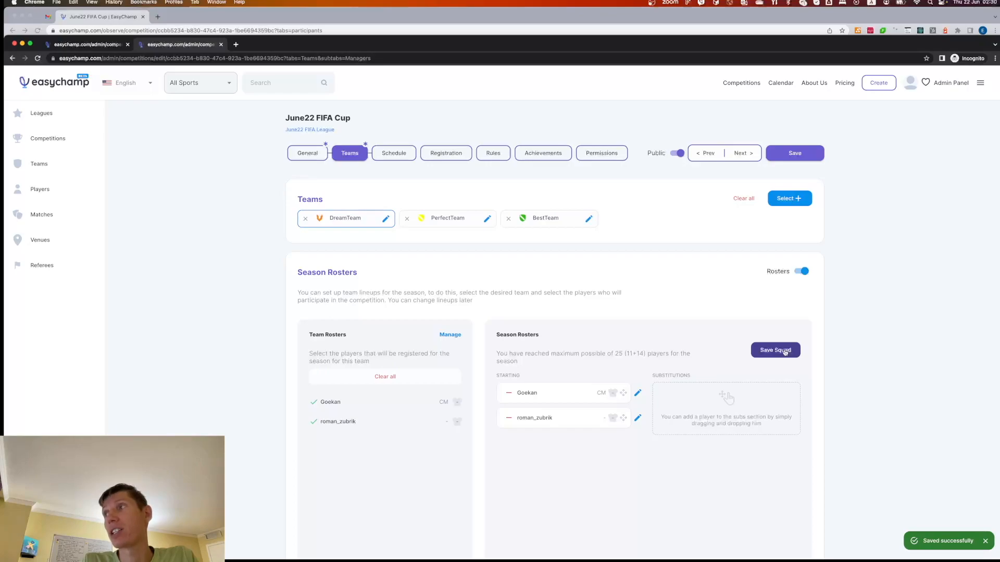
pyautogui.click(445, 154)
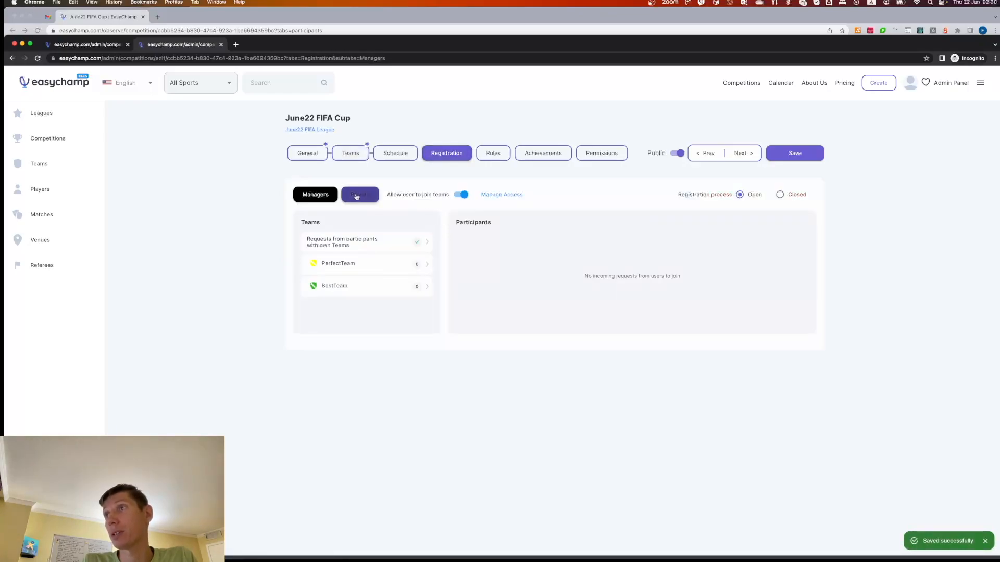
# - Under Registration > Players, enable 'Allow to join with personal players' and save the access changes
pyautogui.click(357, 196)
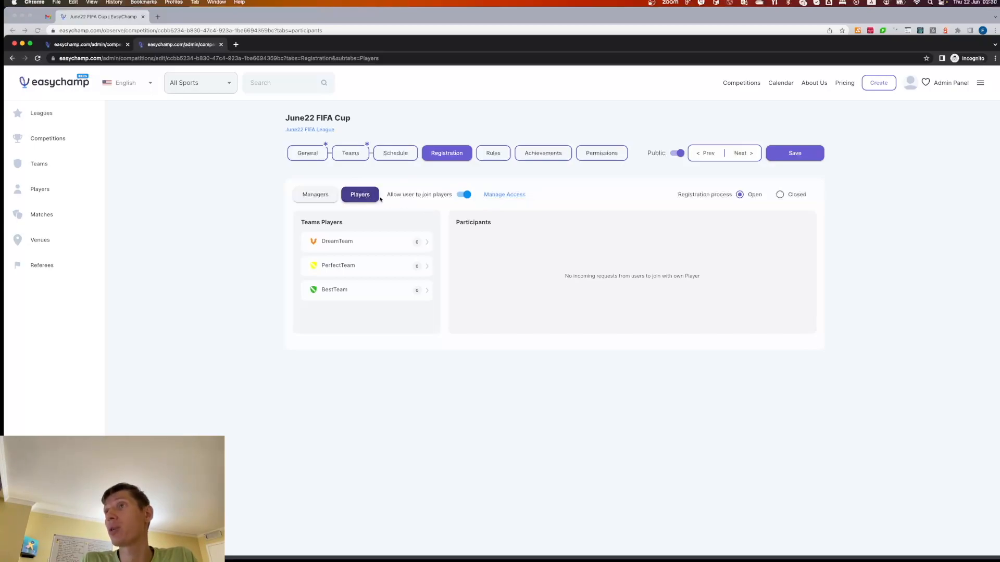
pyautogui.click(508, 197)
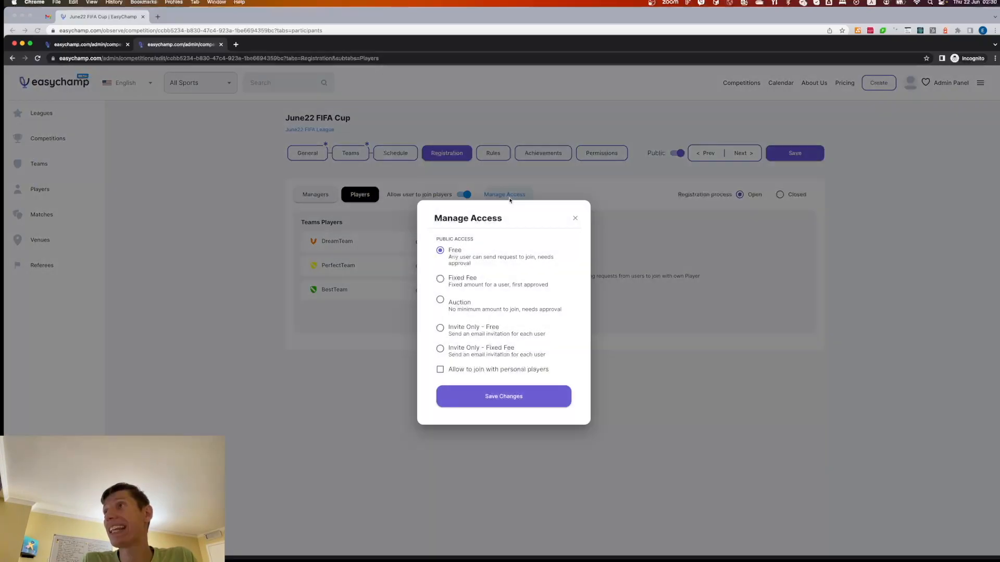
pyautogui.click(456, 371)
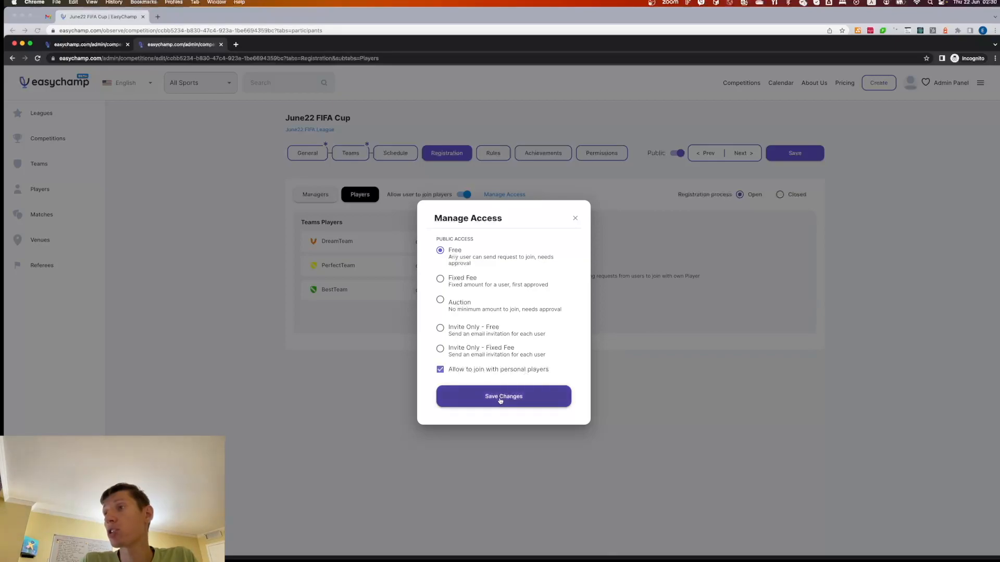
pyautogui.click(500, 398)
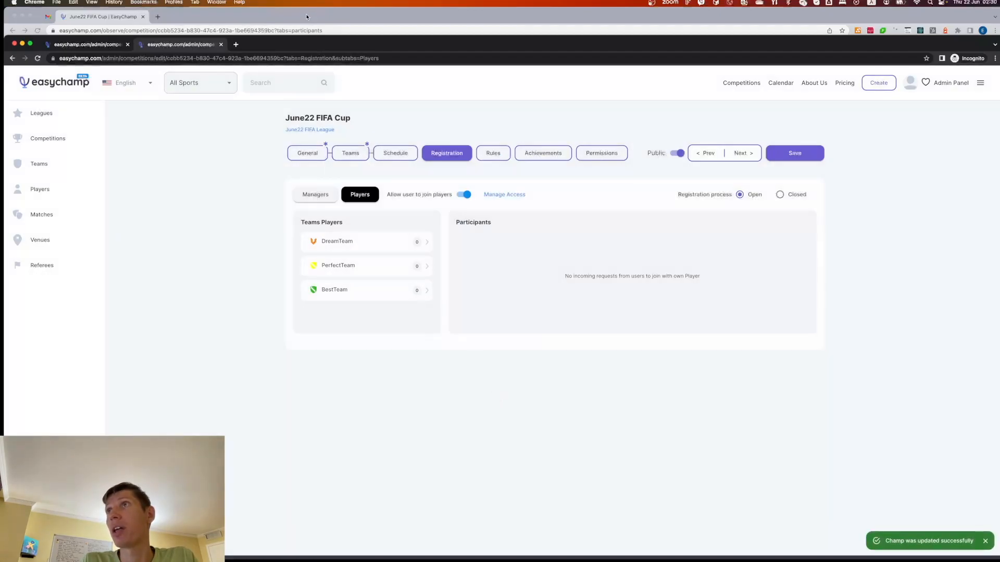
pyautogui.click(306, 16)
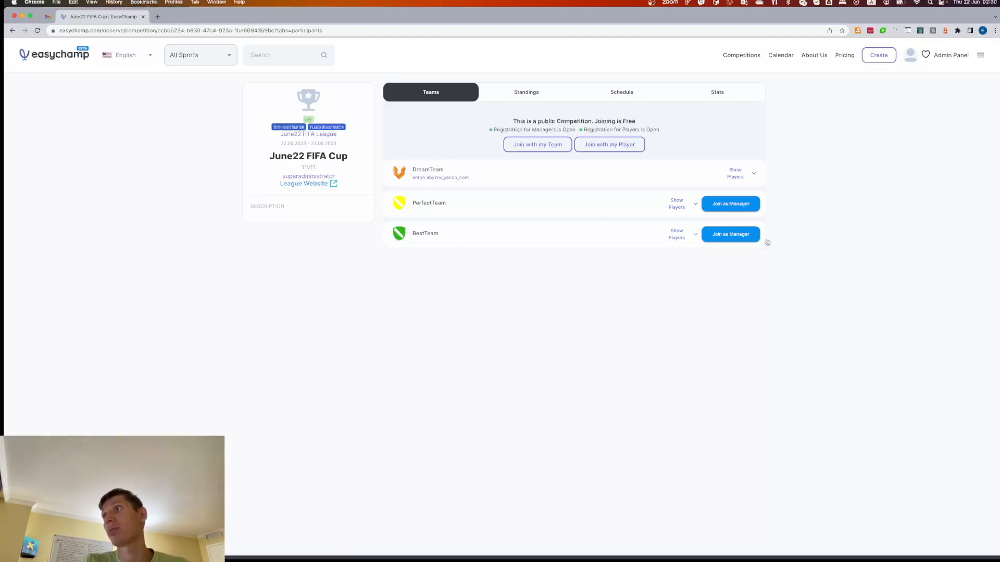
# - Log out, sign back in with another Google account, and open June22 FIFA Cup from Competitions
pyautogui.click(980, 55)
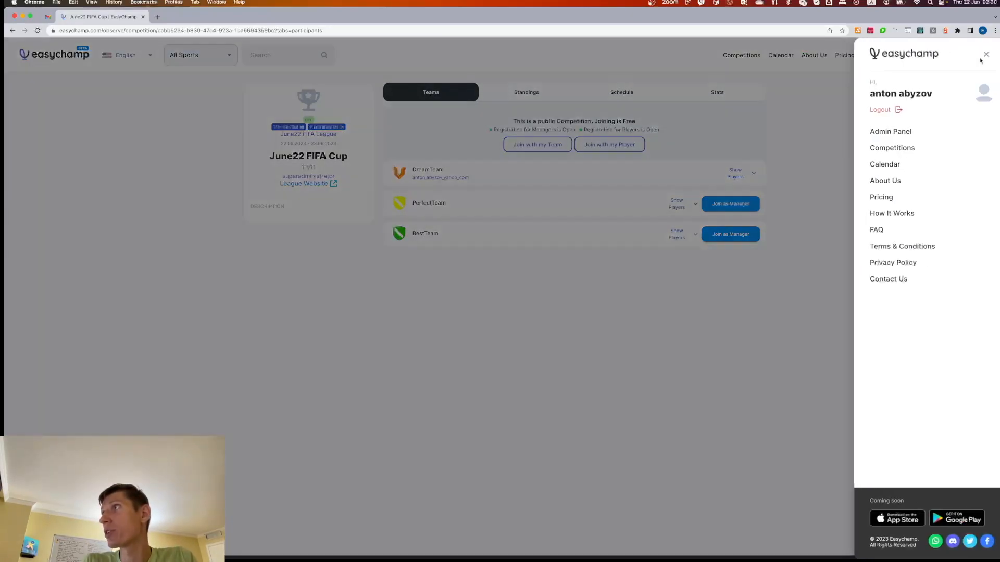
pyautogui.click(877, 111)
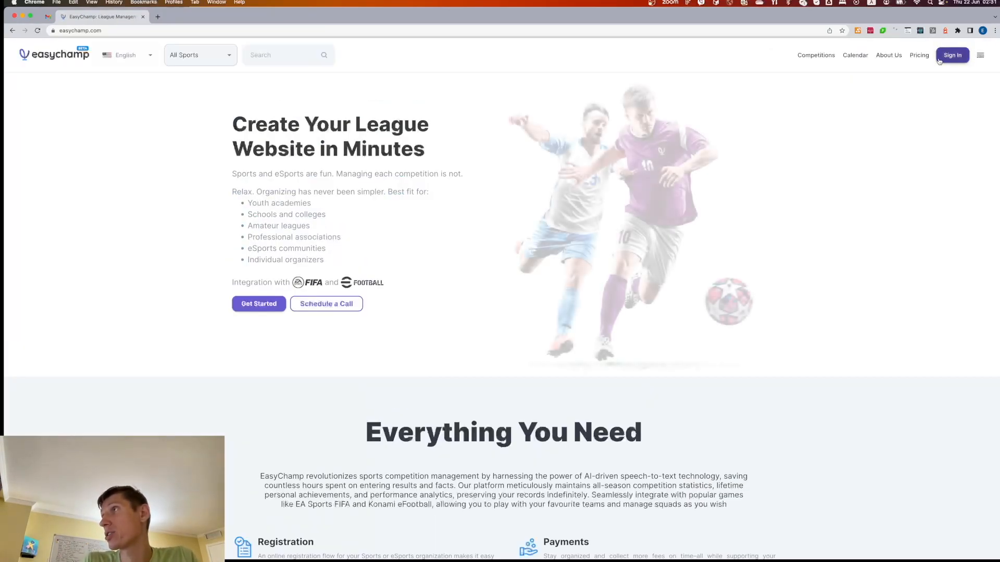
pyautogui.click(951, 56)
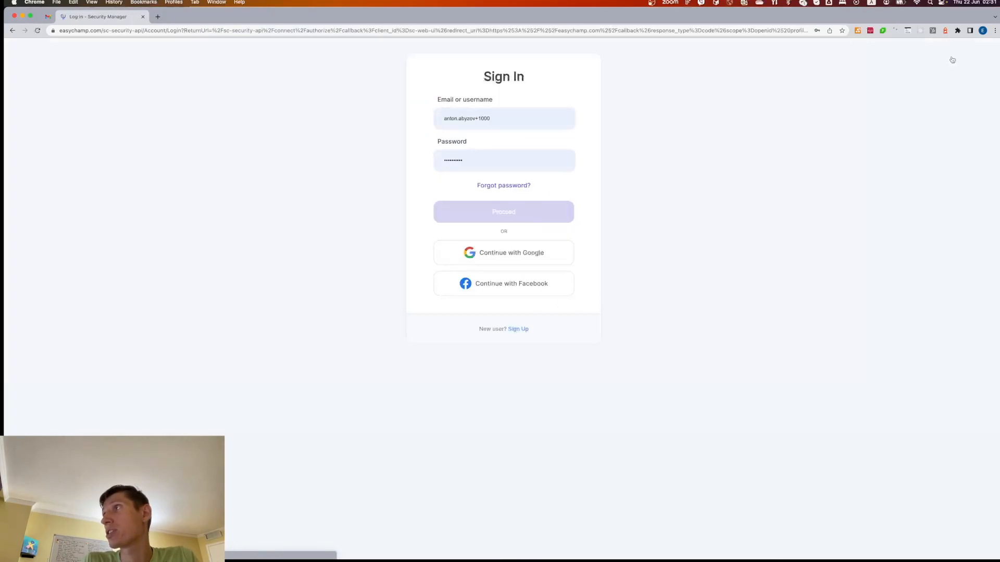
pyautogui.click(530, 252)
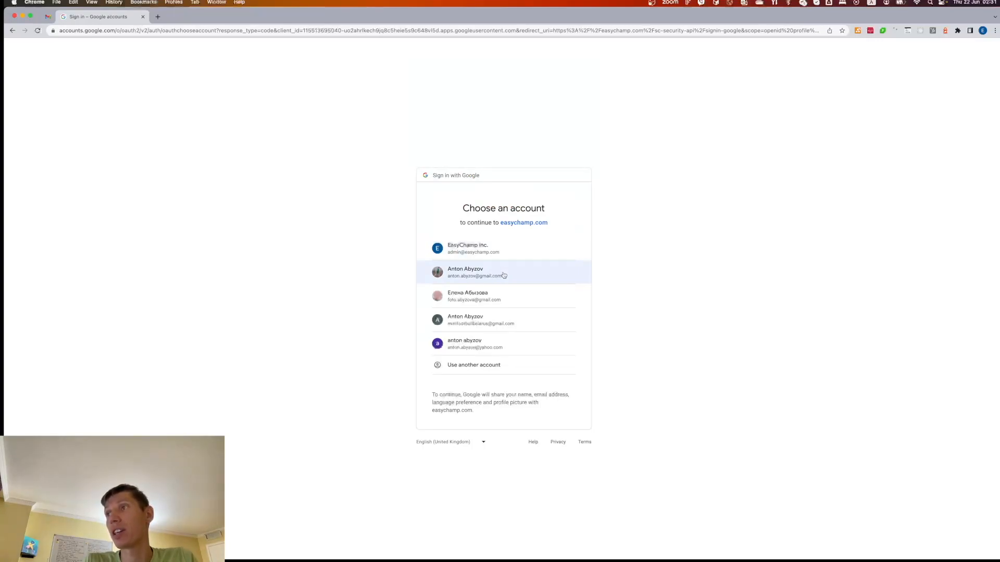
pyautogui.click(510, 275)
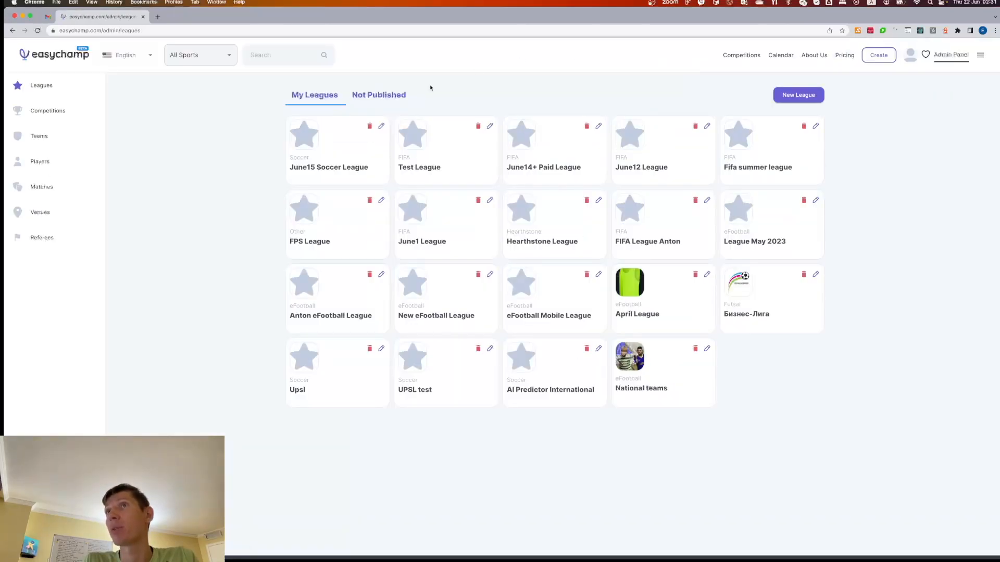
pyautogui.click(741, 55)
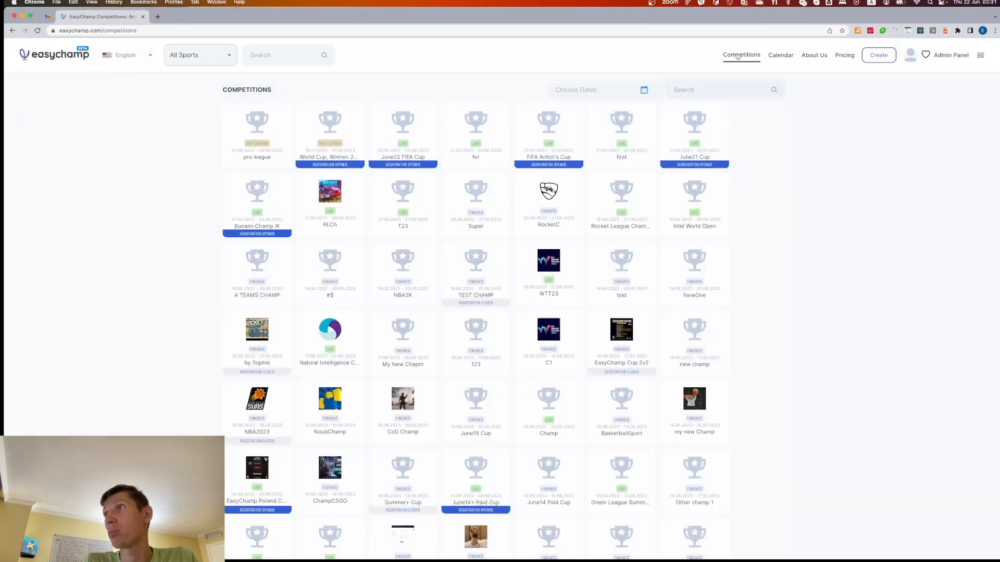
pyautogui.click(399, 130)
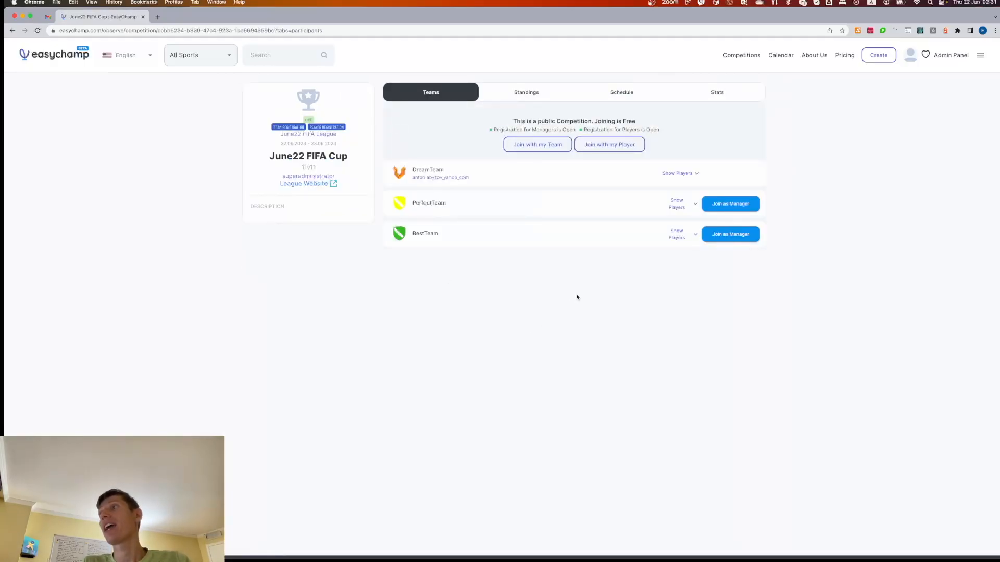
# - Request to join June22 FIFA Cup as DreamTeam's second player from its player list
pyautogui.click(684, 173)
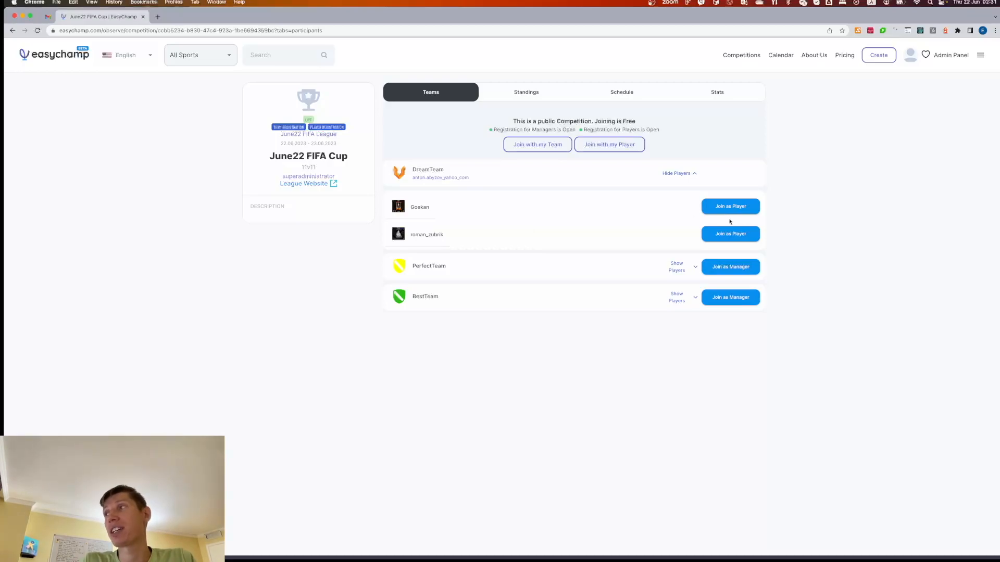
pyautogui.click(728, 235)
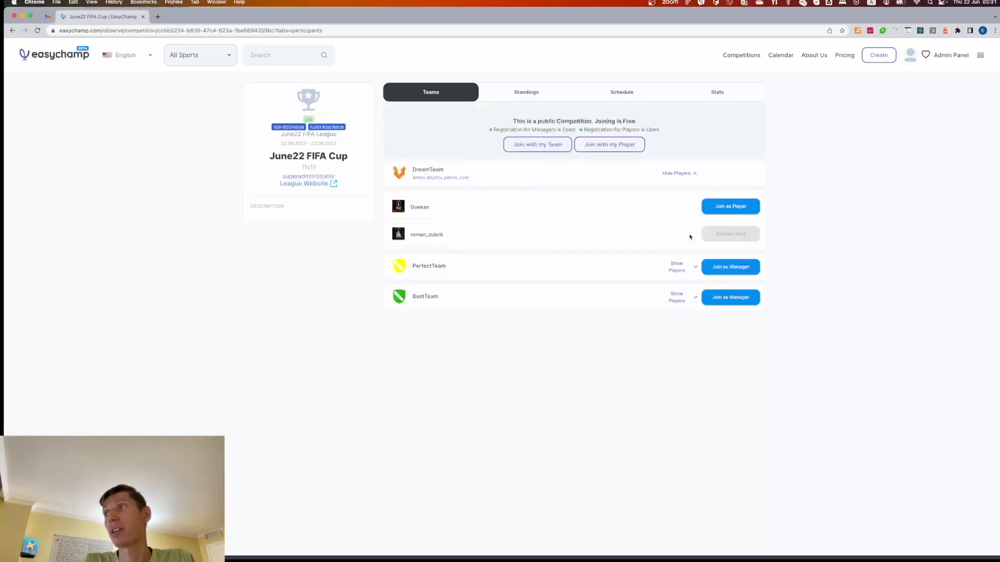
pyautogui.hotkey('ctrl', 'Tab')
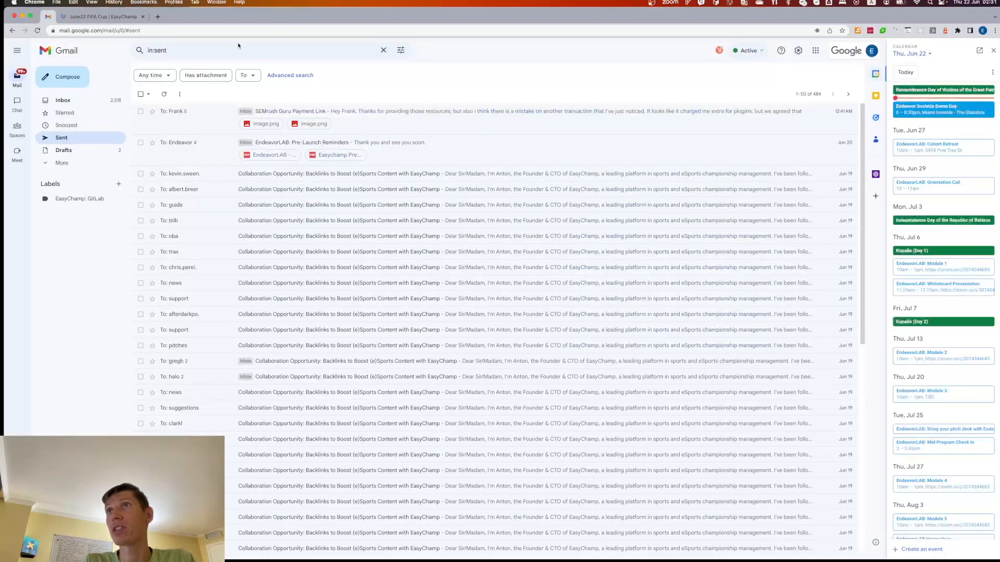
pyautogui.hotkey('ctrl', 'Tab')
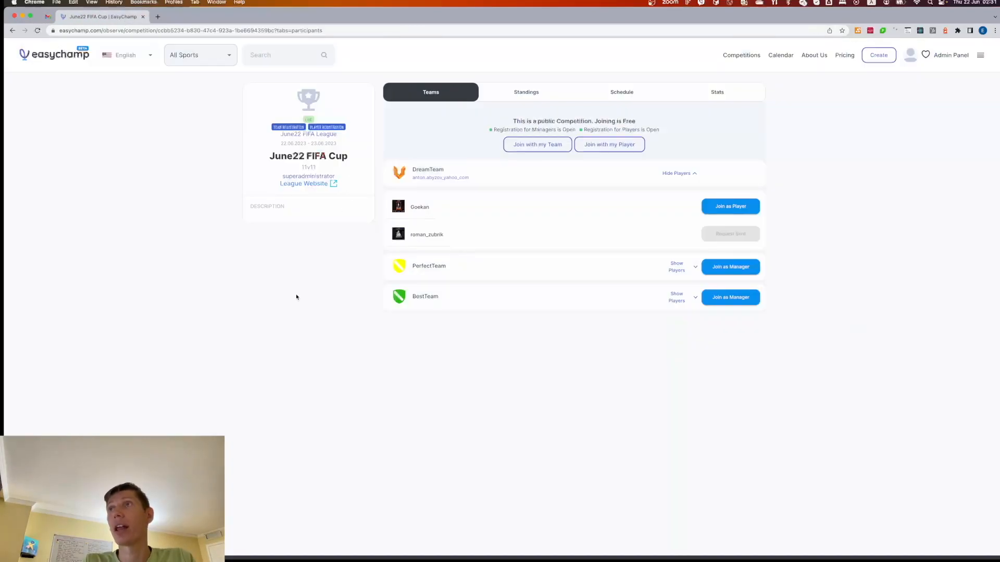
pyautogui.press('super+grave')
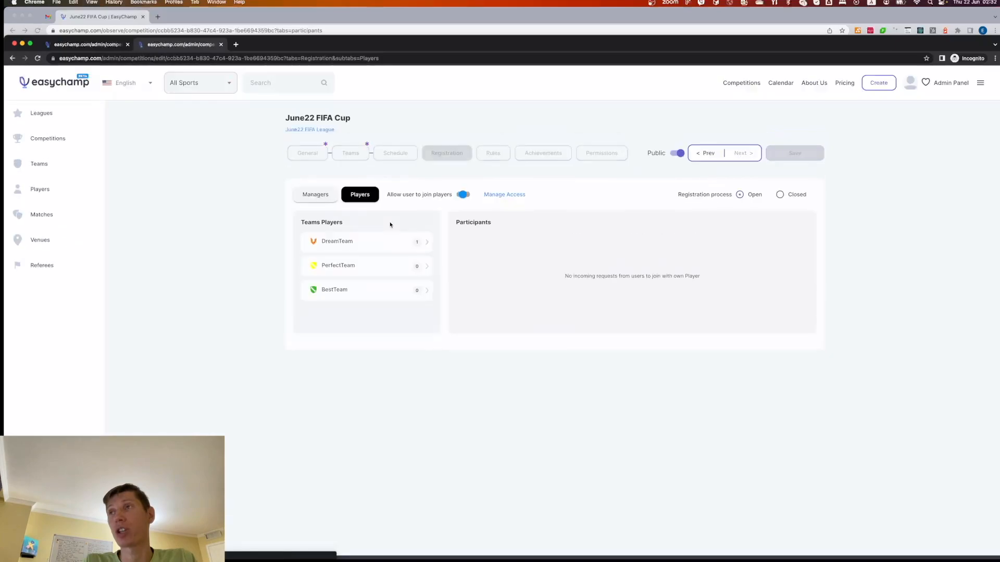
# - Expand DreamTeam under Registration > Players and open the second player's pending join request
pyautogui.click(403, 244)
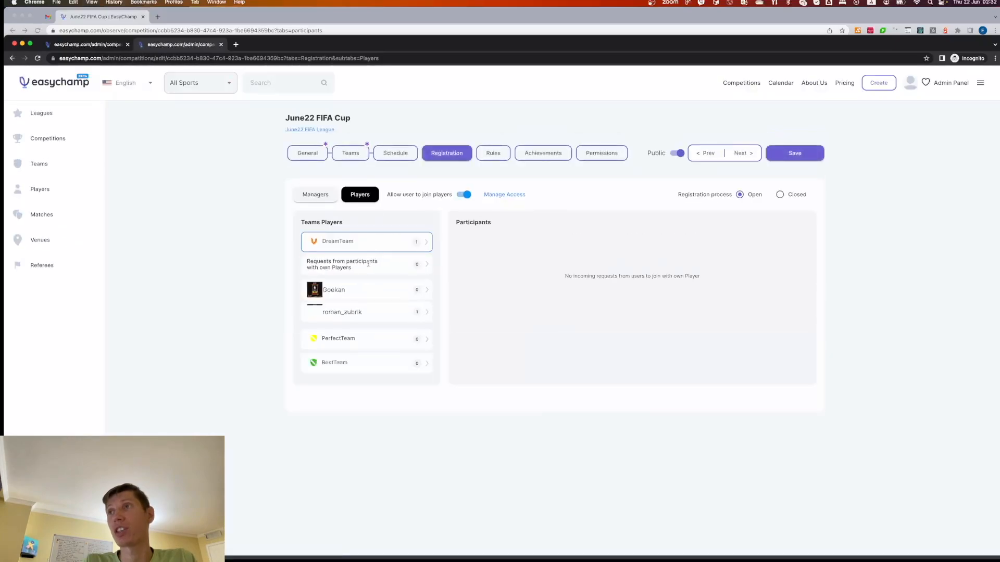
pyautogui.click(384, 318)
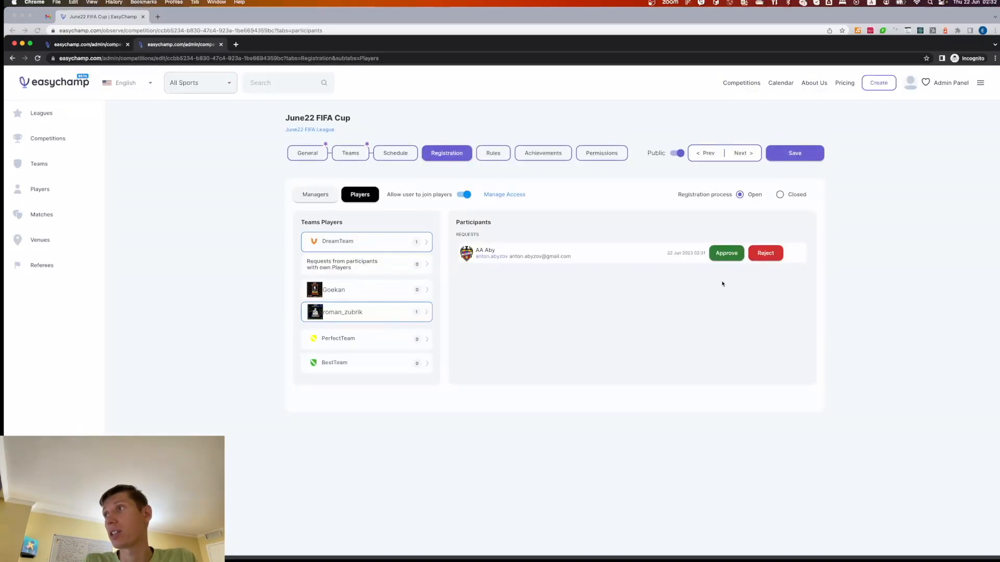